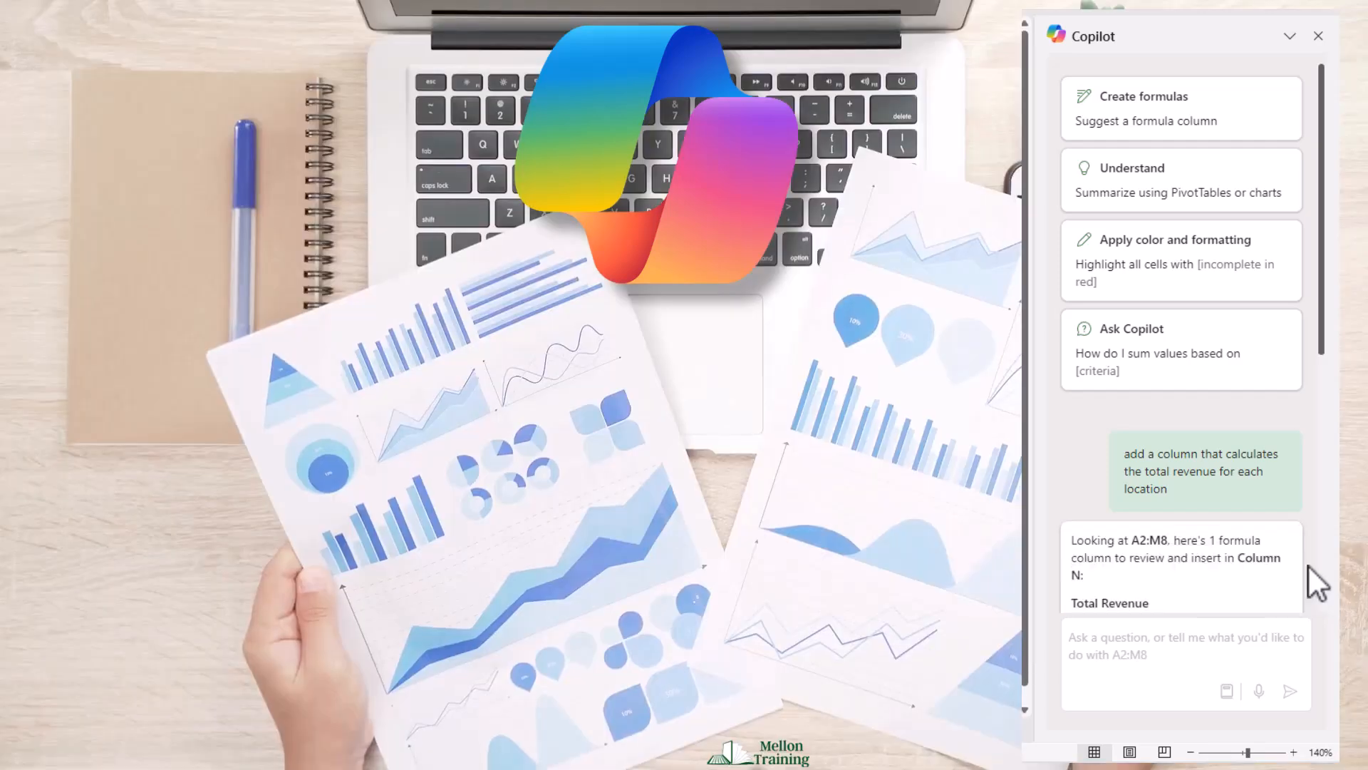
# Step: Enter a first name on the Copilot onboarding page and submit it
pyautogui.click(1276, 265)
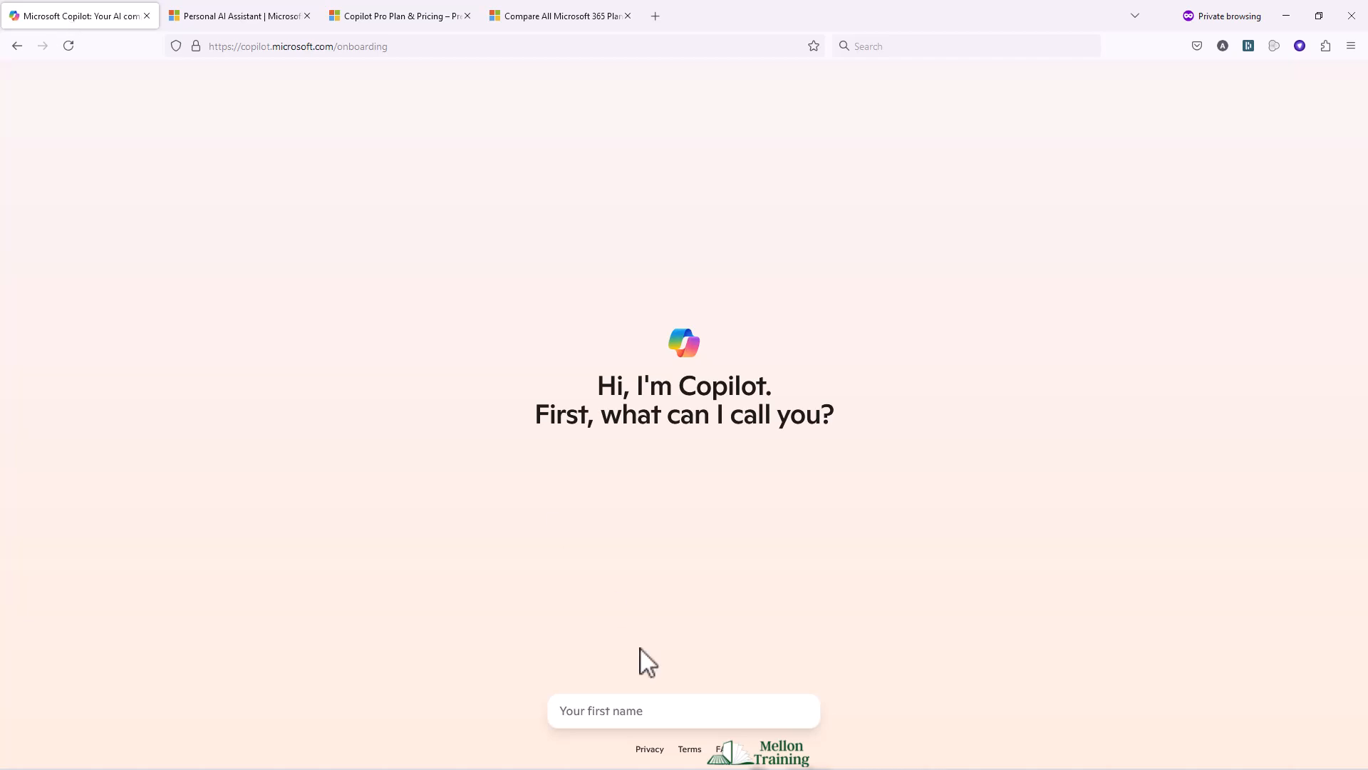
pyautogui.click(639, 712)
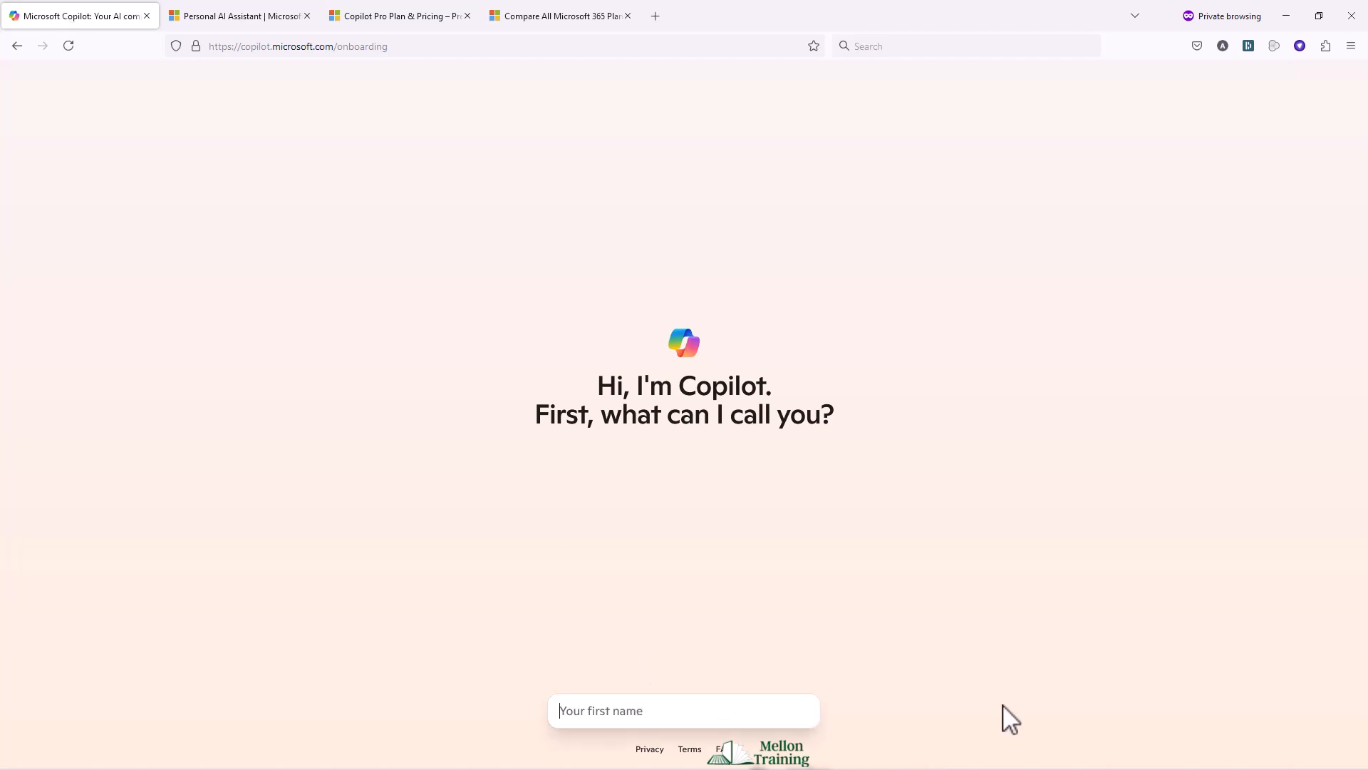
pyautogui.write('Andreas')
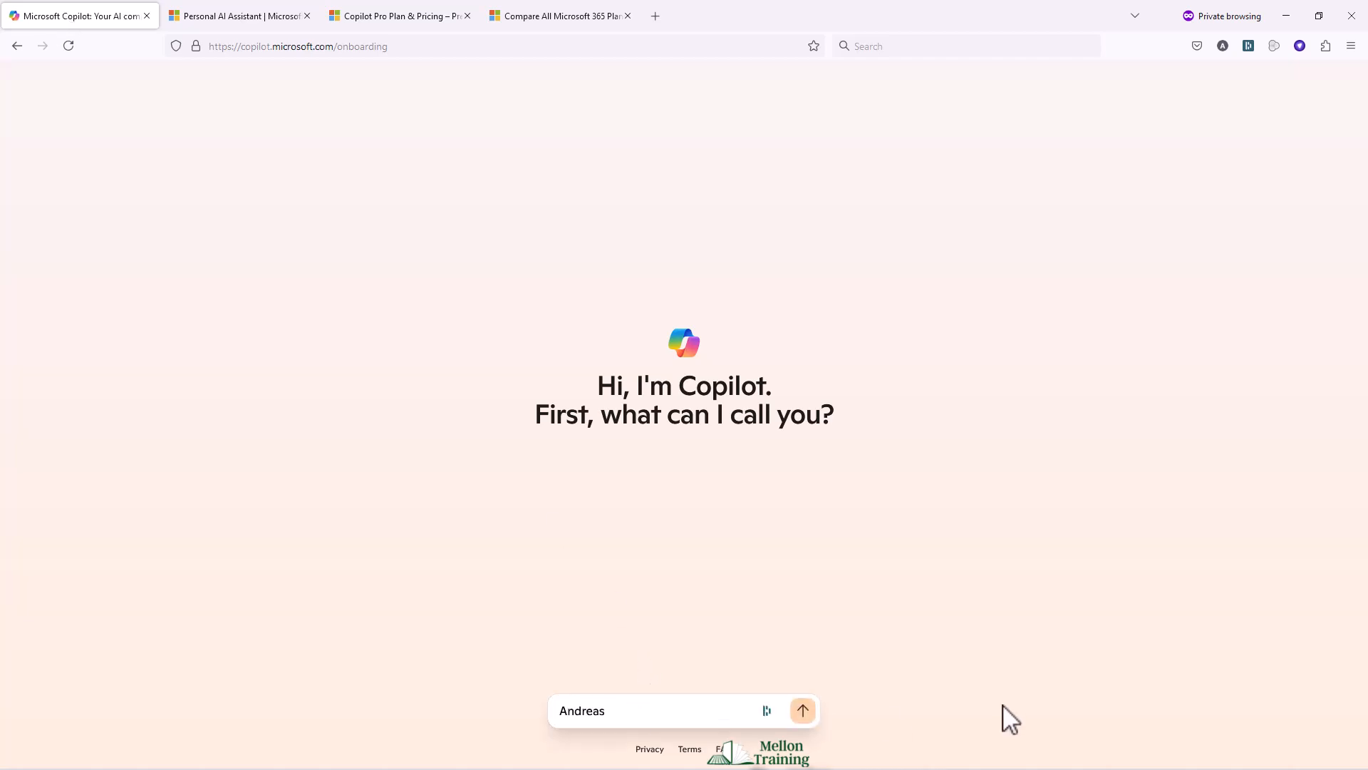
pyautogui.press('Return')
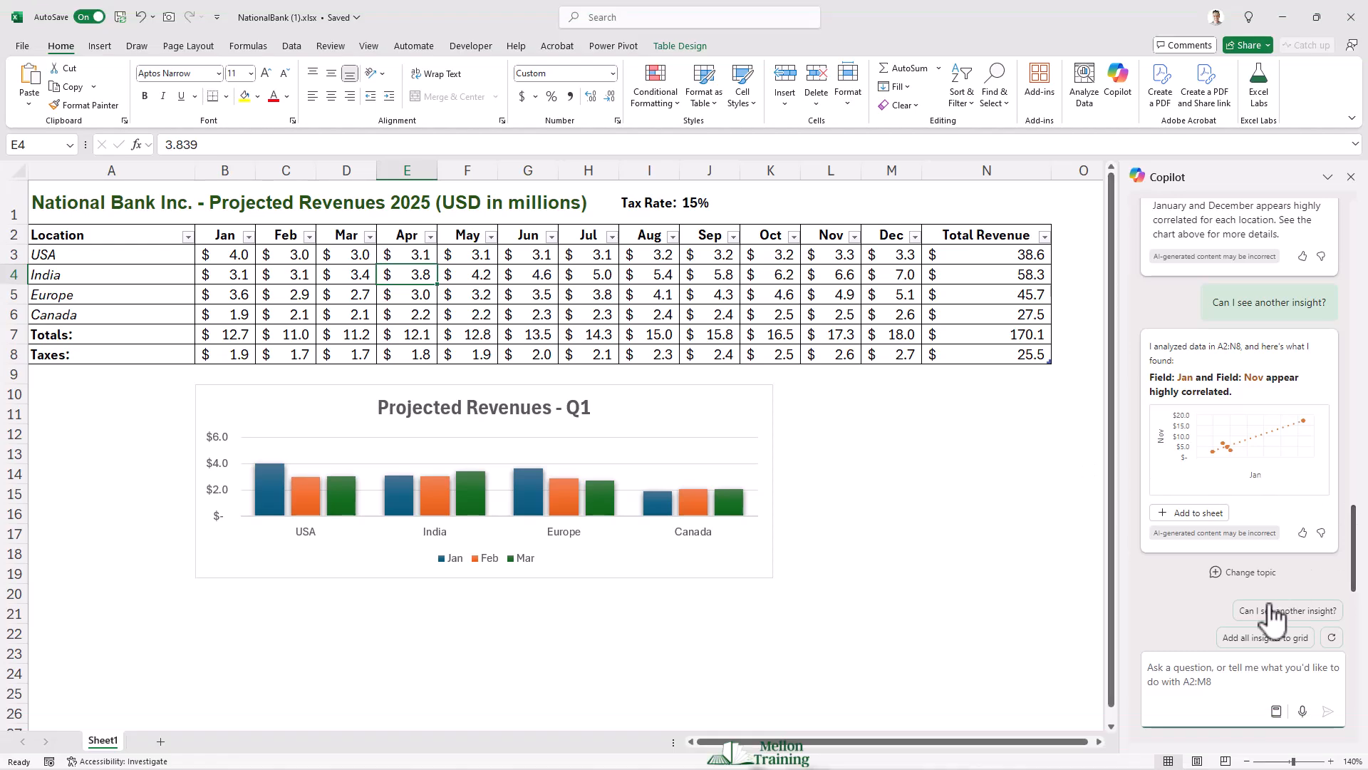
# Step: Scroll through the Microsoft Copilot personal assistant overview page
pyautogui.click(1259, 637)
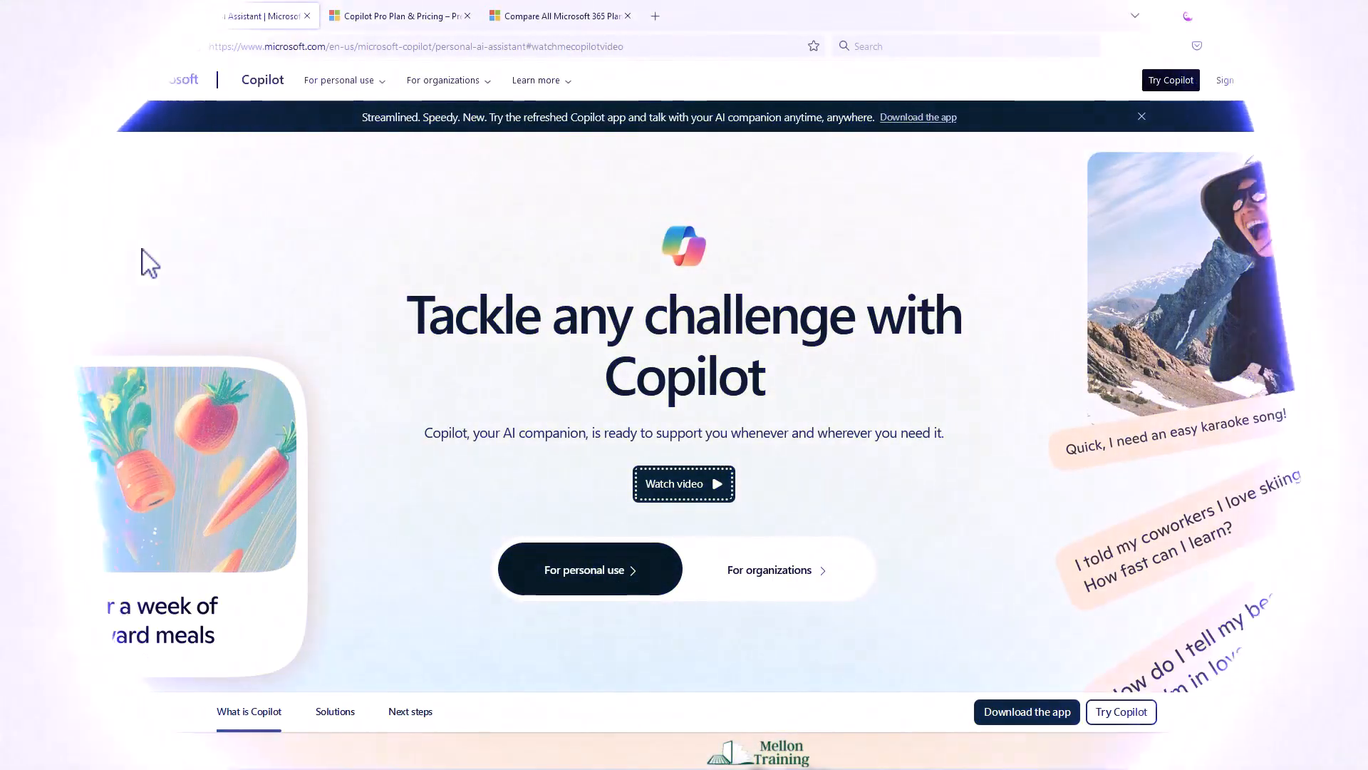
pyautogui.scroll(-8, 149, 263)
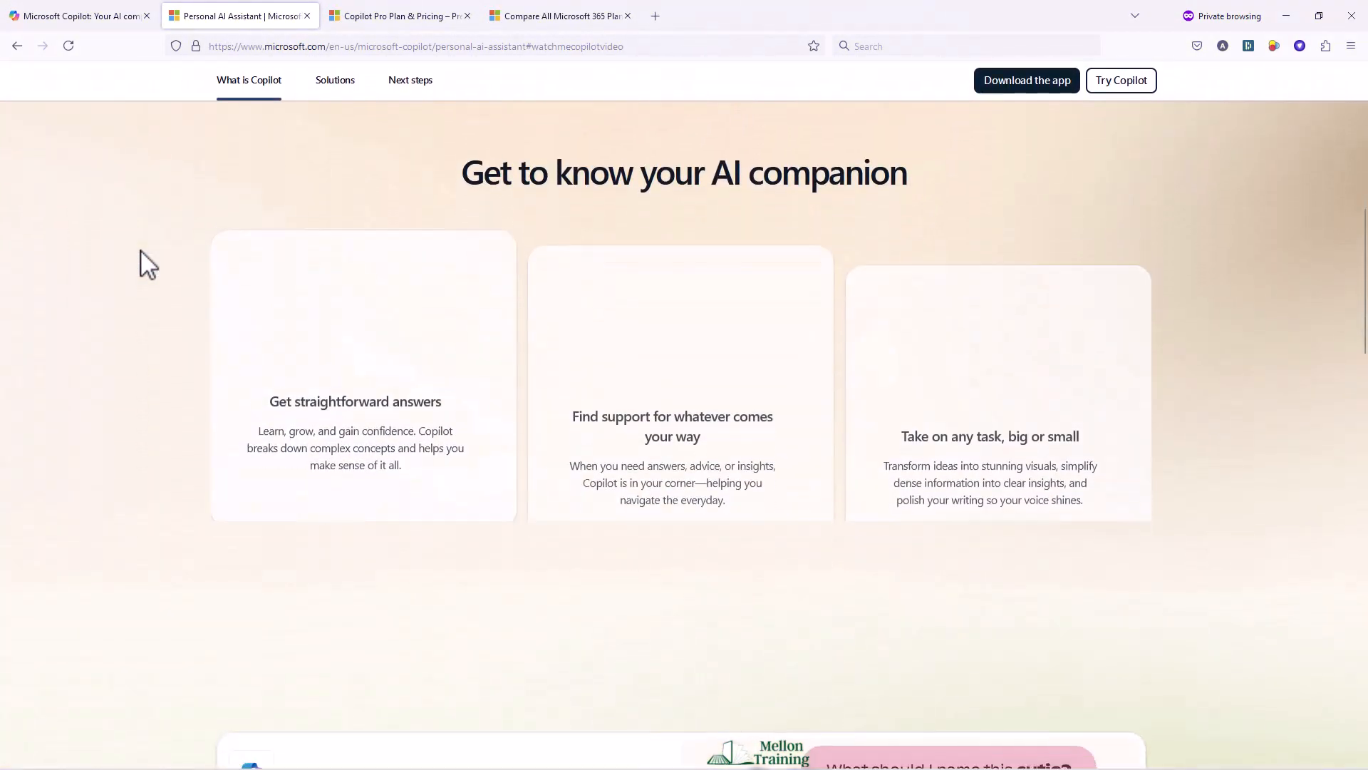
pyautogui.scroll(-2, 148, 264)
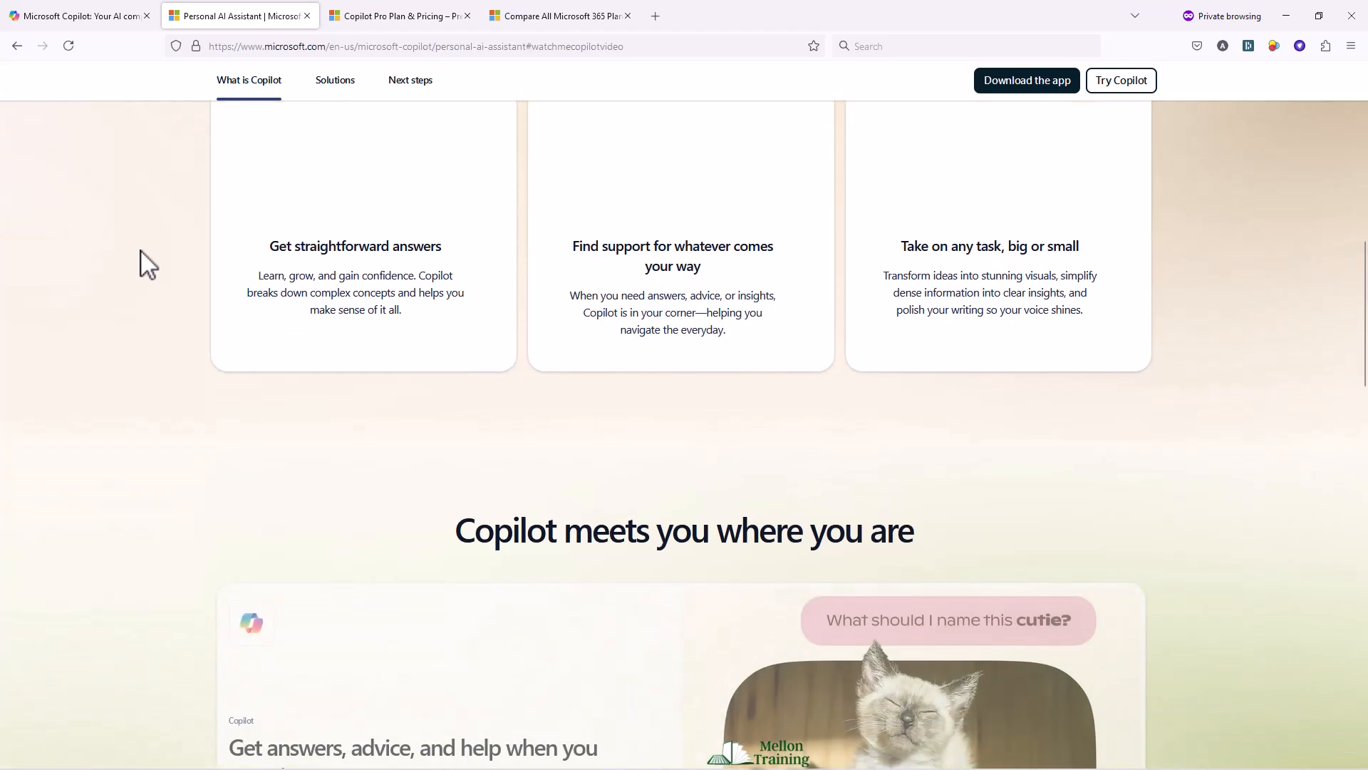
pyautogui.scroll(-5, 148, 264)
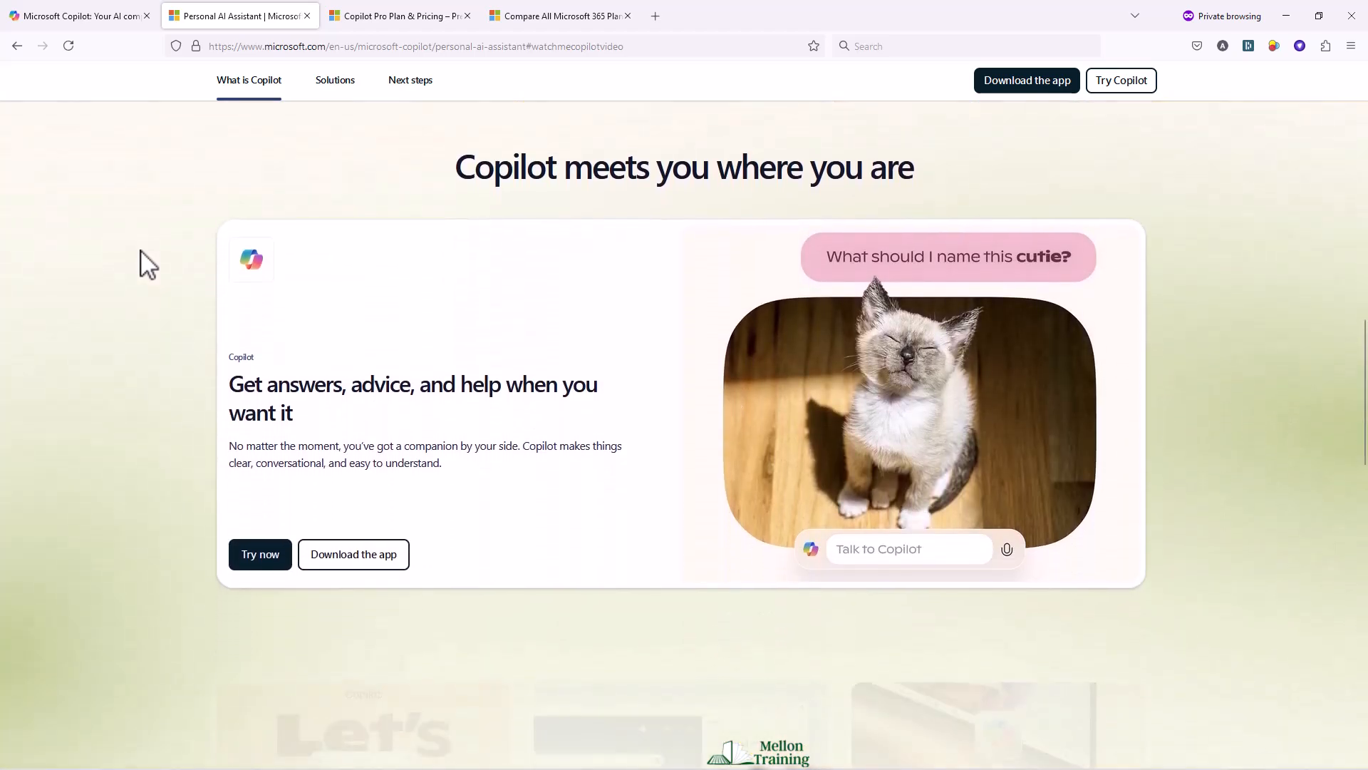
pyautogui.scroll(-3, 141, 251)
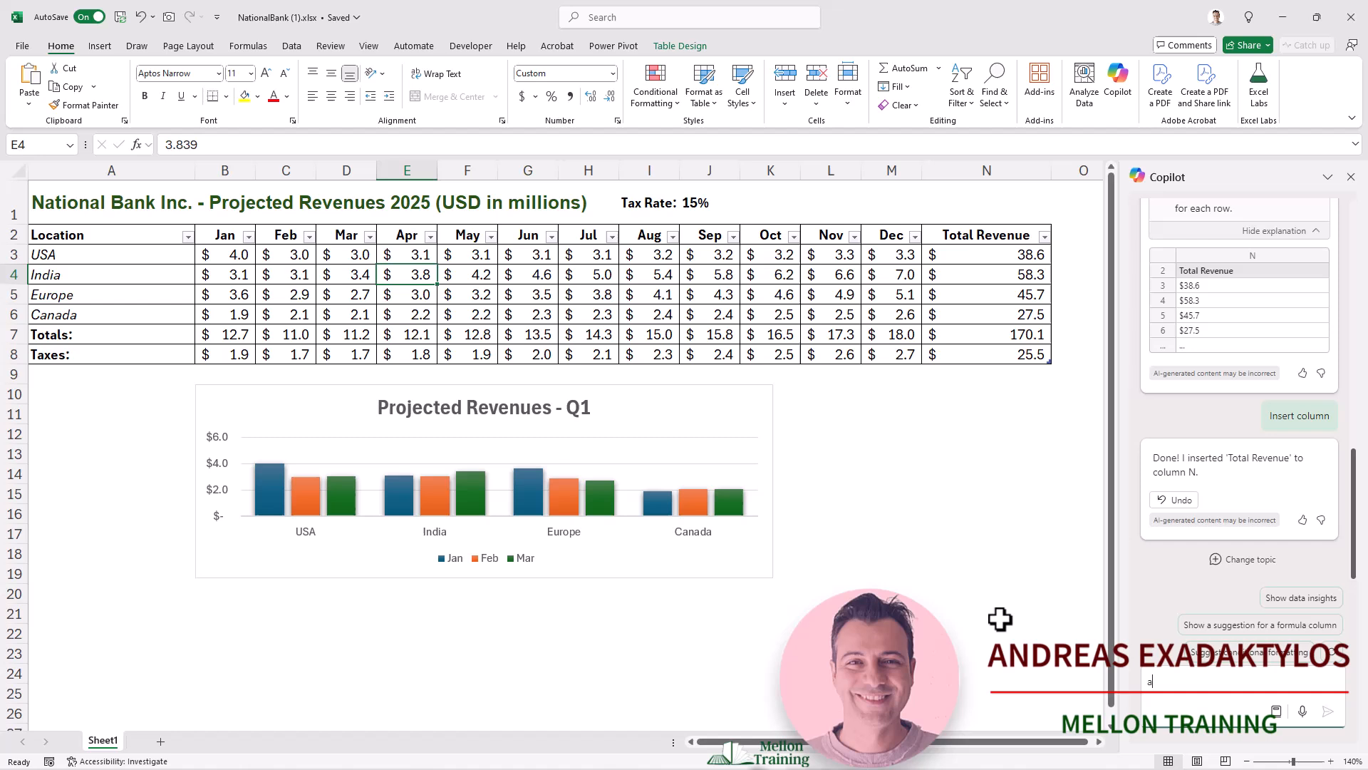
# Step: Ask Copilot "are there any trends for each location?" about the revenue data
pyautogui.write('are t')
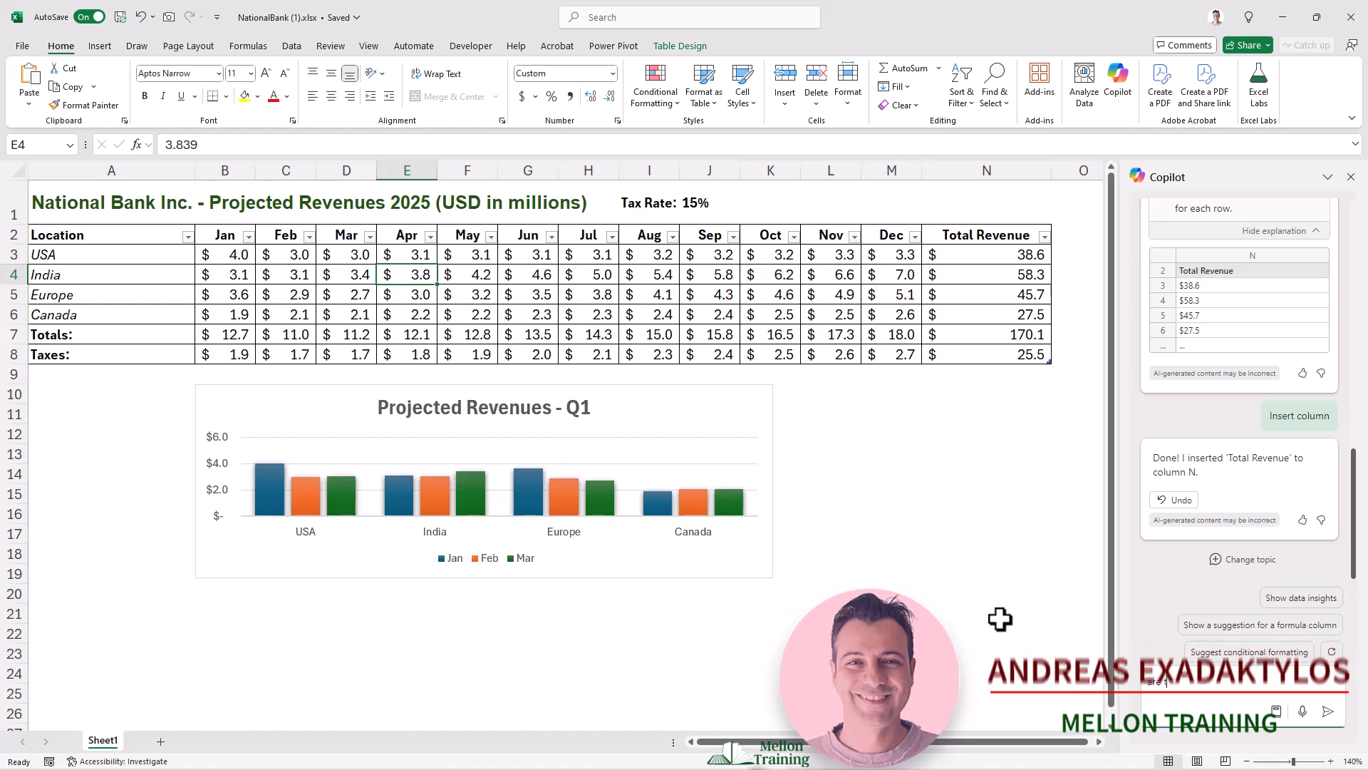
pyautogui.write('here any trends')
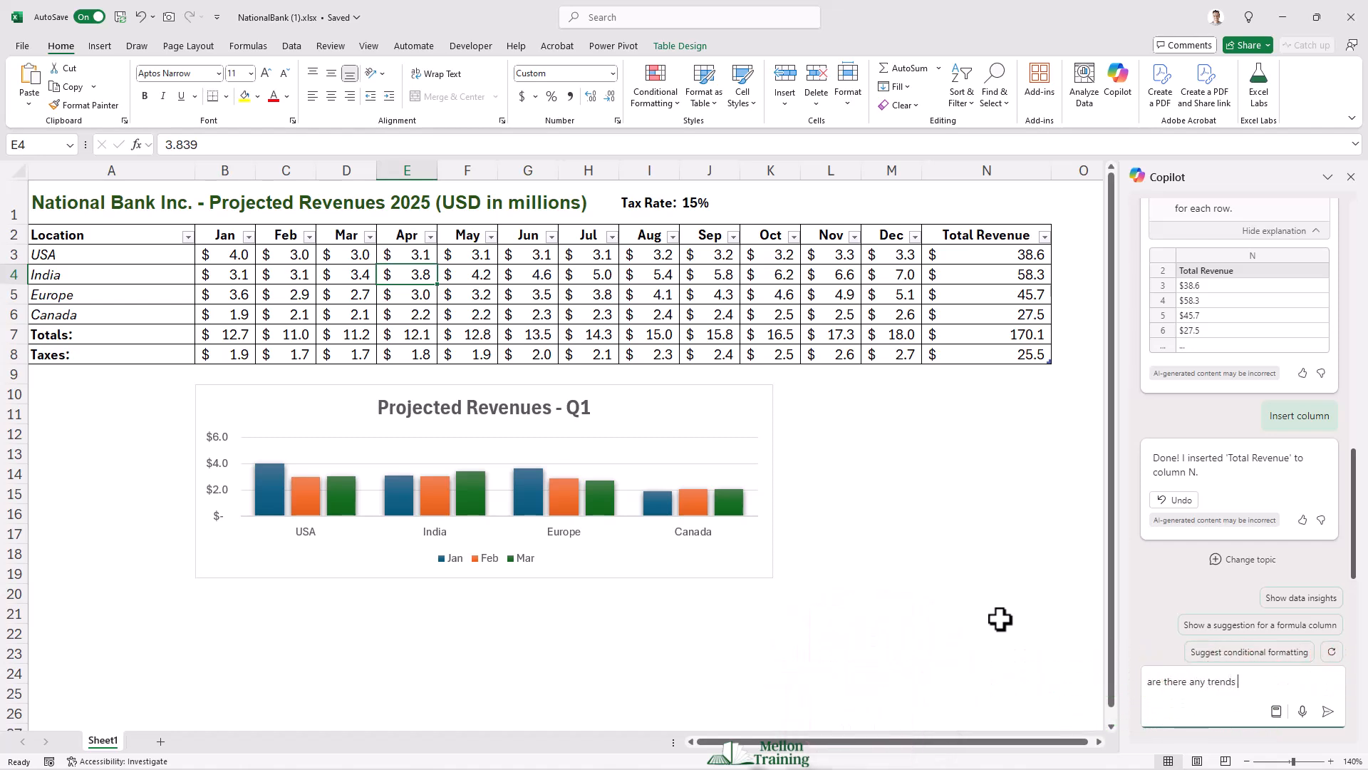
pyautogui.write(' for each location?')
pyautogui.click(1328, 711)
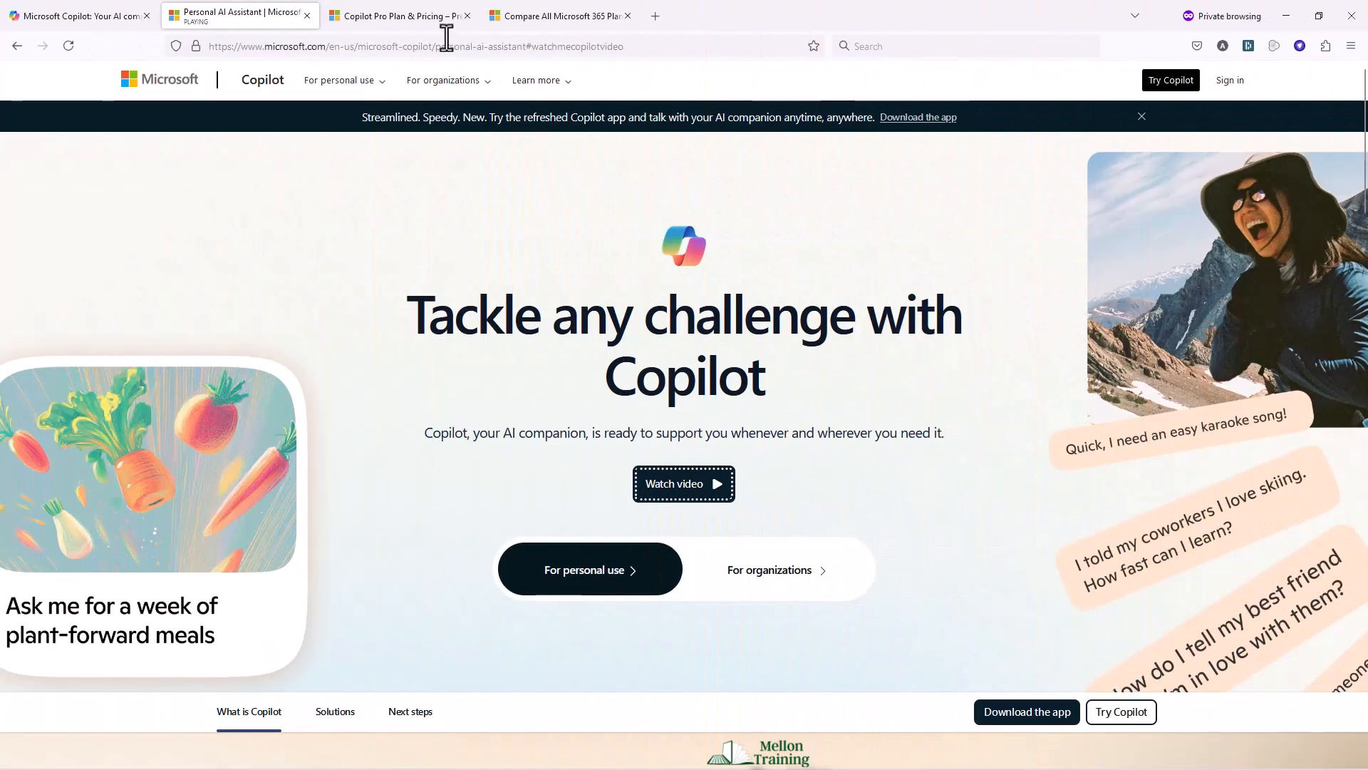
# Step: Switch to the Copilot Pro pricing page and review its plans and feature comparison
pyautogui.click(410, 17)
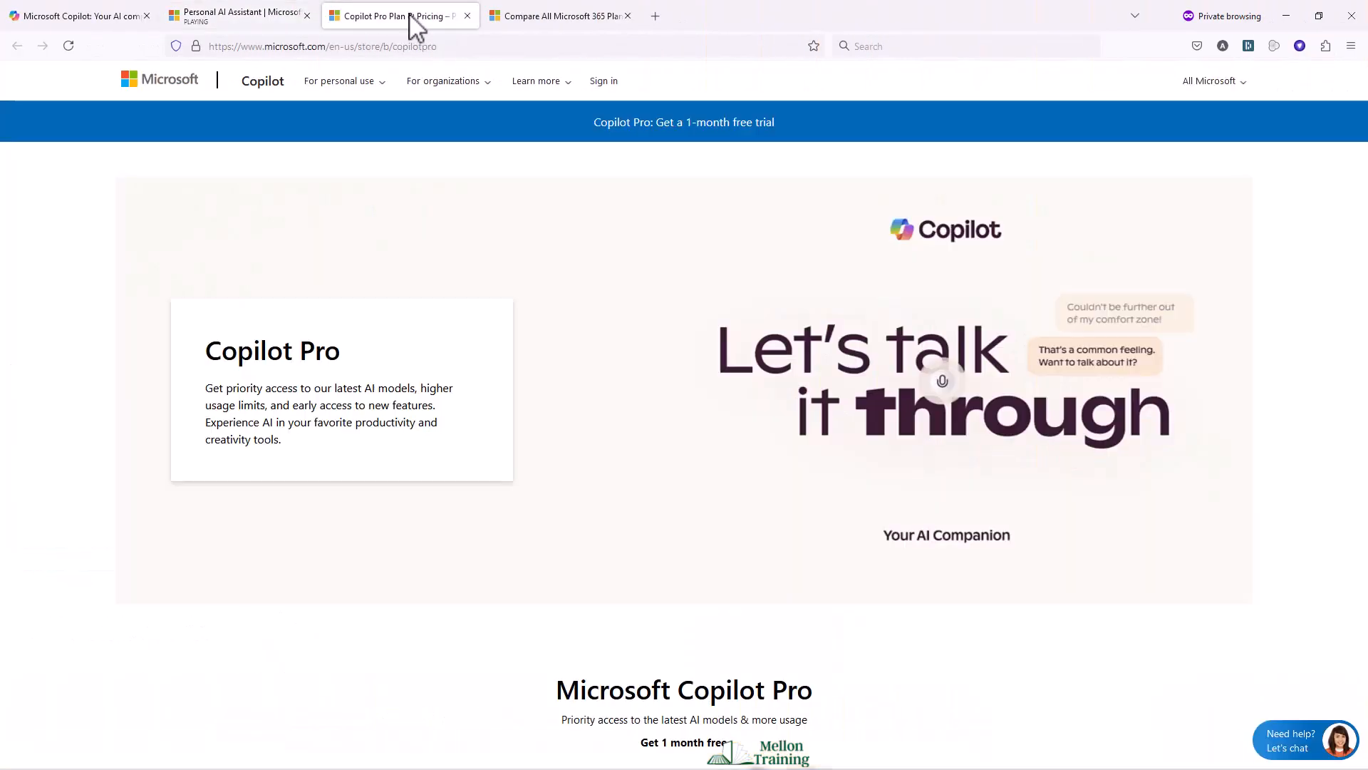
pyautogui.scroll(-3, 78, 313)
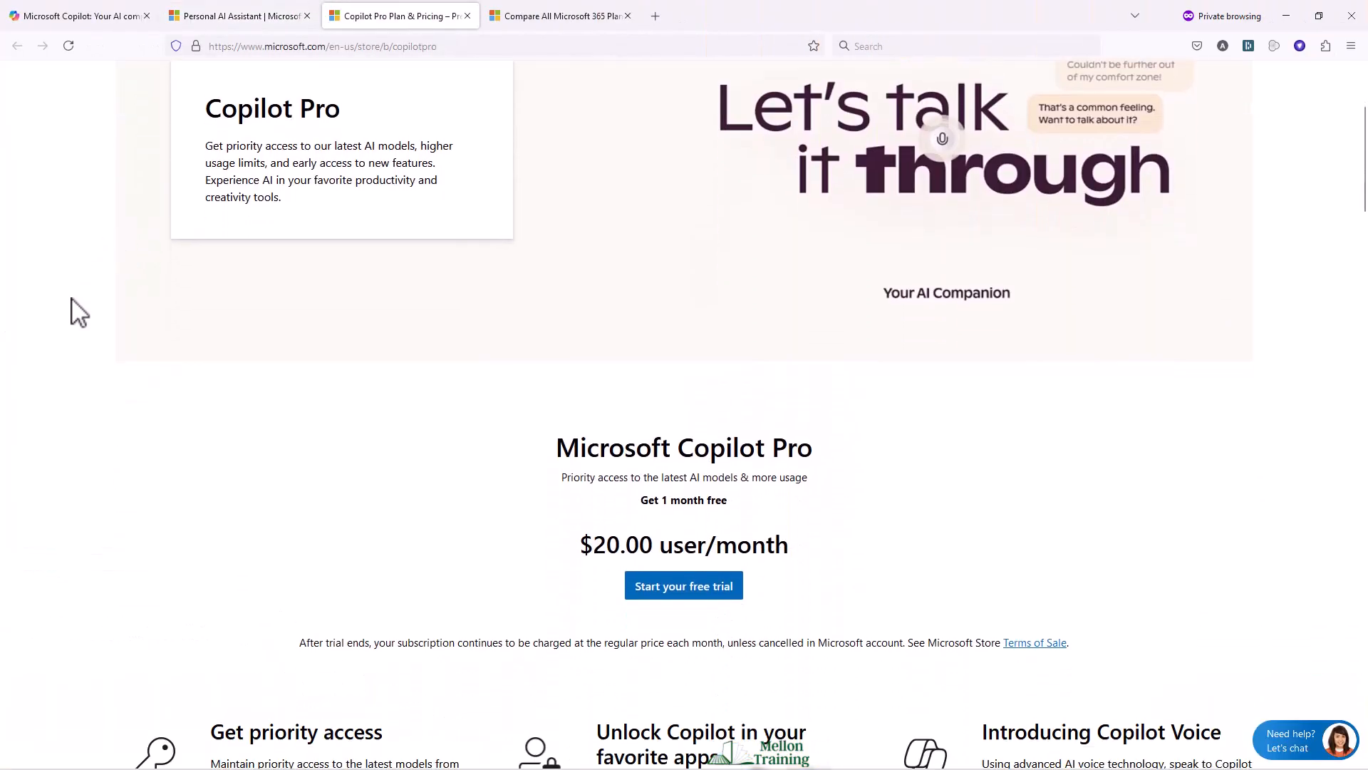
pyautogui.scroll(-4, 78, 312)
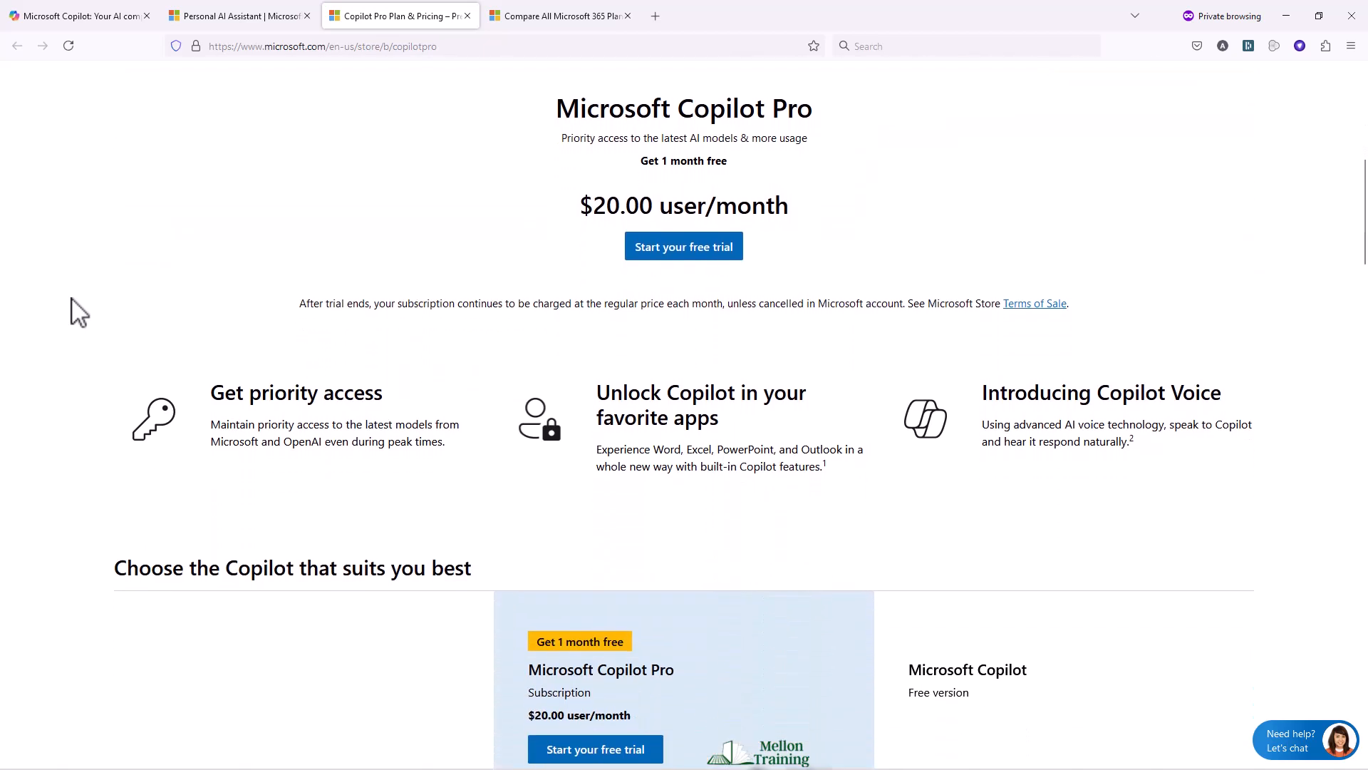
pyautogui.scroll(-6, 79, 312)
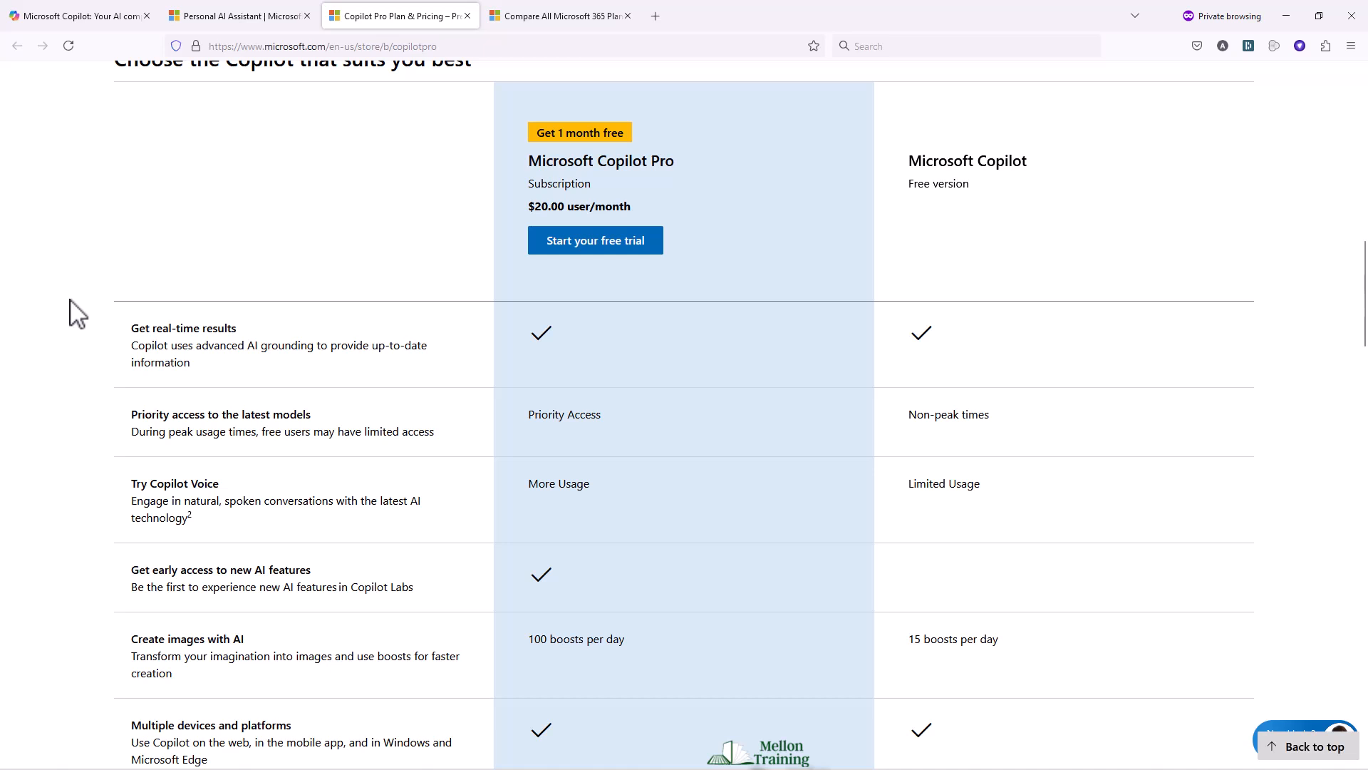
pyautogui.scroll(-1, 78, 312)
pyautogui.scroll(2, 77, 314)
pyautogui.scroll(-5, 77, 314)
pyautogui.scroll(-6, 77, 314)
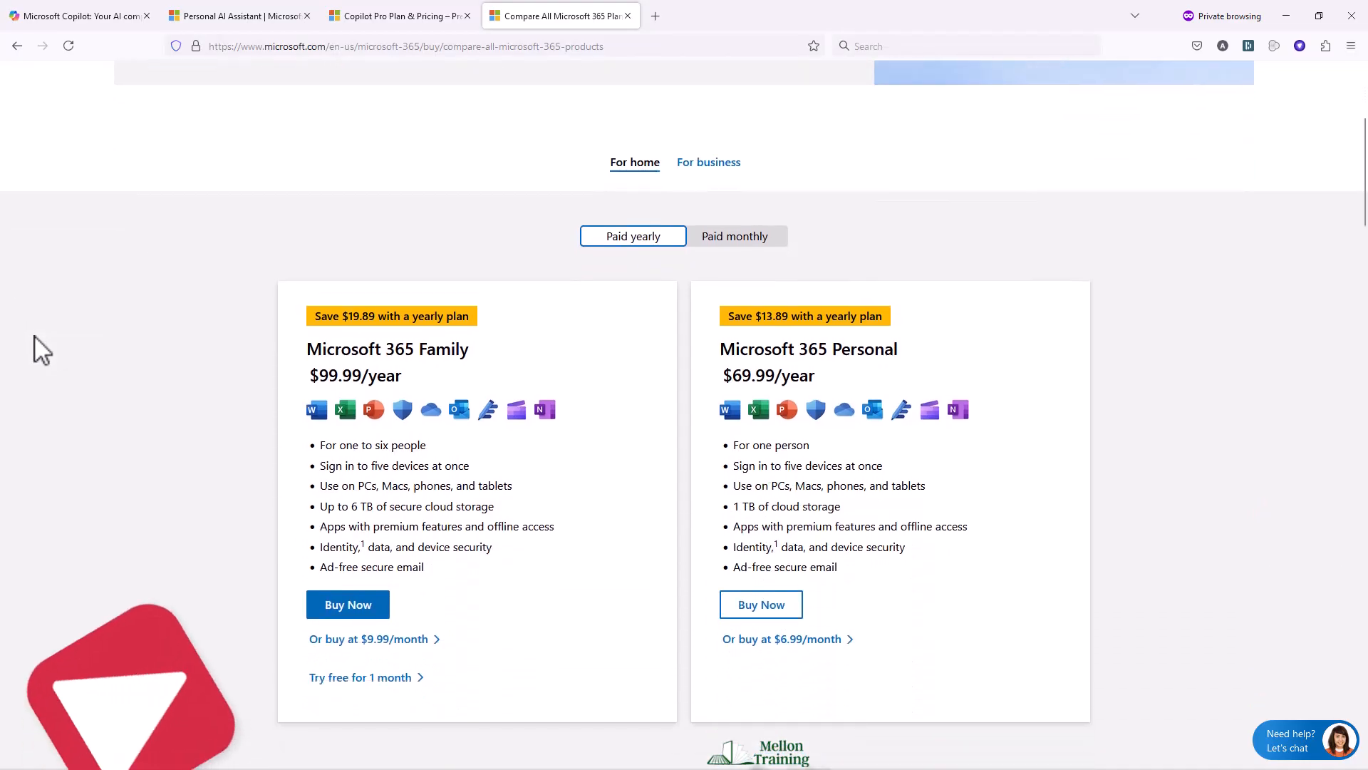
pyautogui.scroll(-2, 34, 337)
pyautogui.scroll(1, 34, 336)
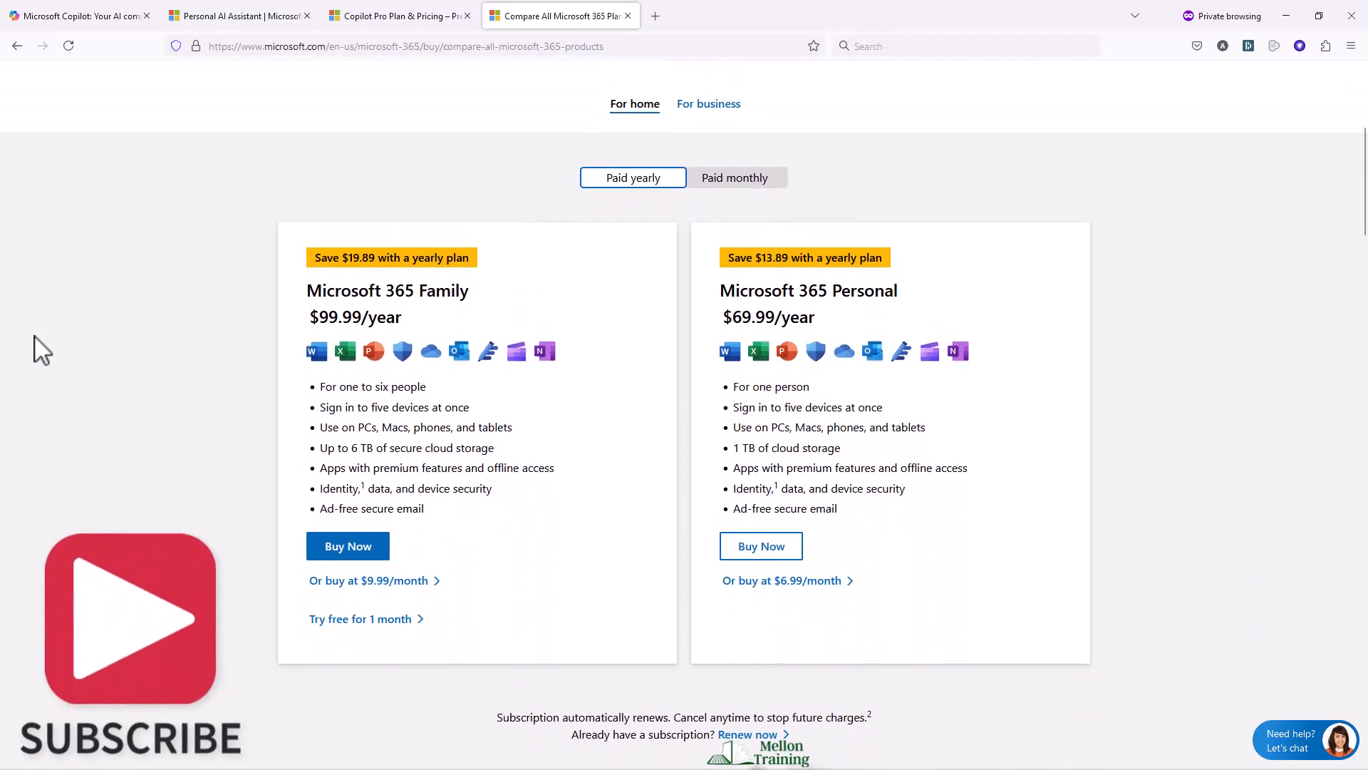
# Step: Show the Microsoft 365 plans for business and scroll through them
pyautogui.click(722, 105)
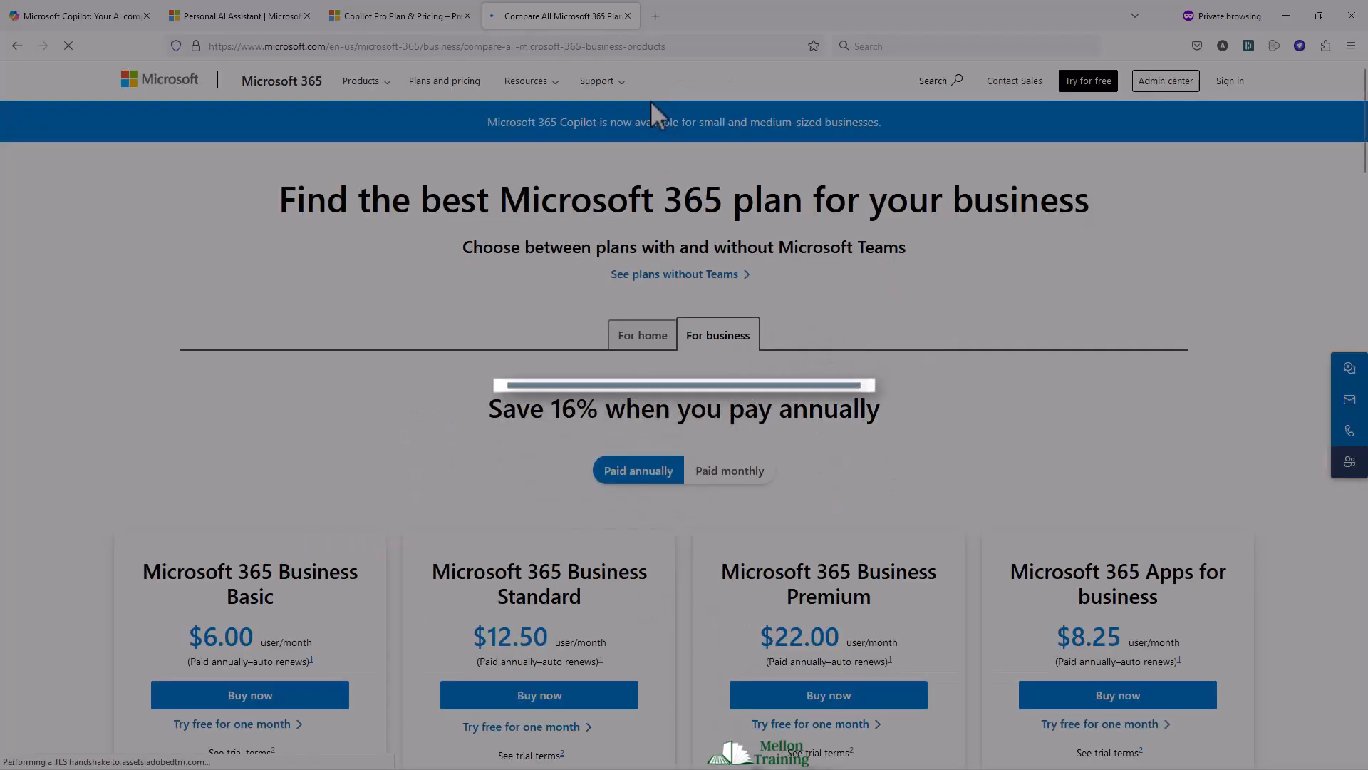
pyautogui.scroll(-4, 550, 260)
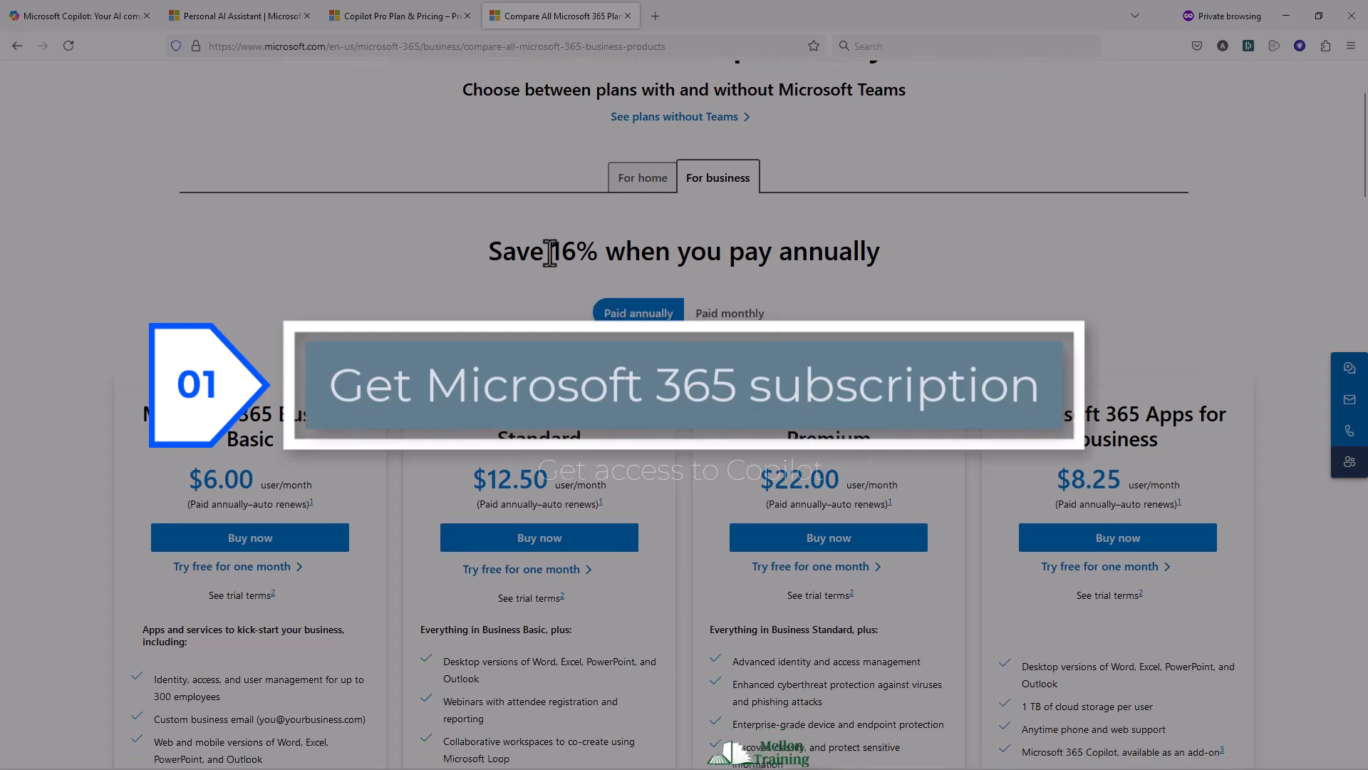
pyautogui.scroll(-1, 556, 264)
pyautogui.scroll(-1, 137, 168)
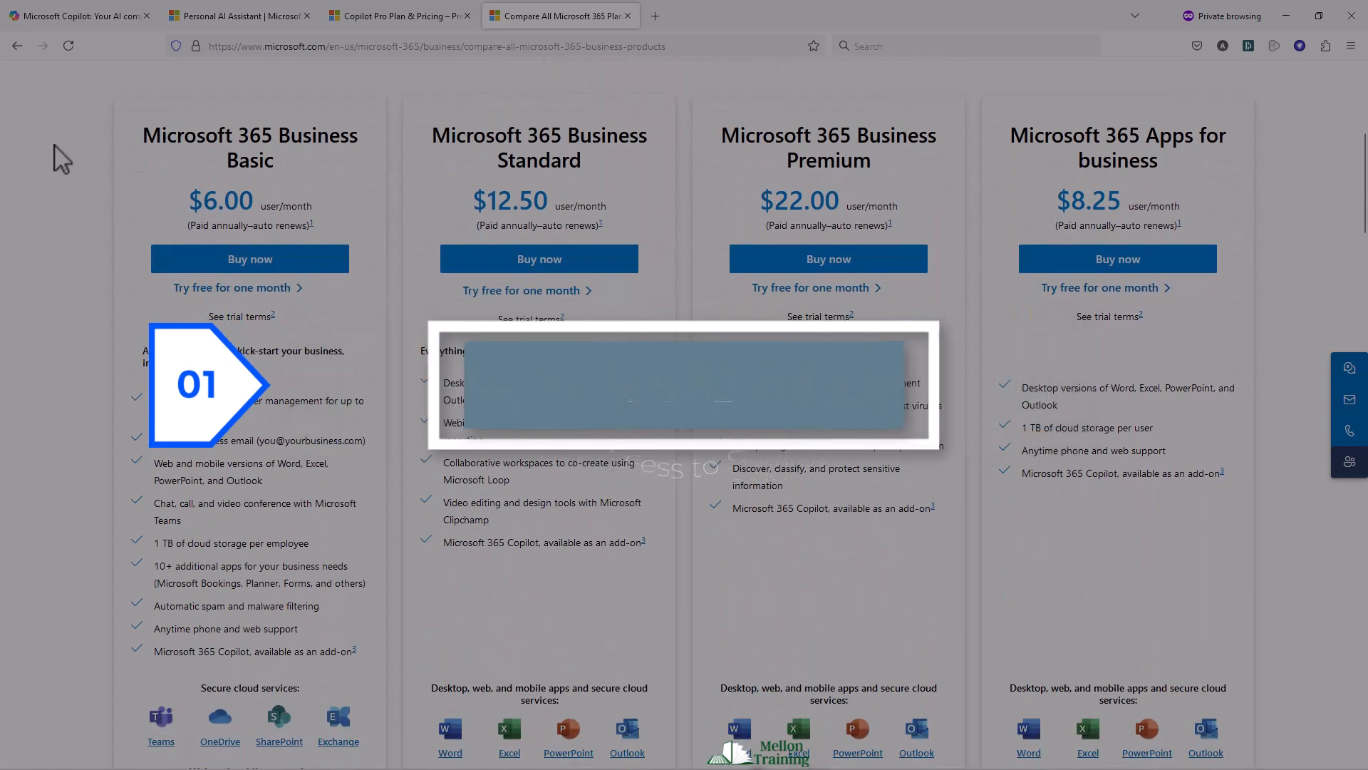
pyautogui.scroll(6, 314, 290)
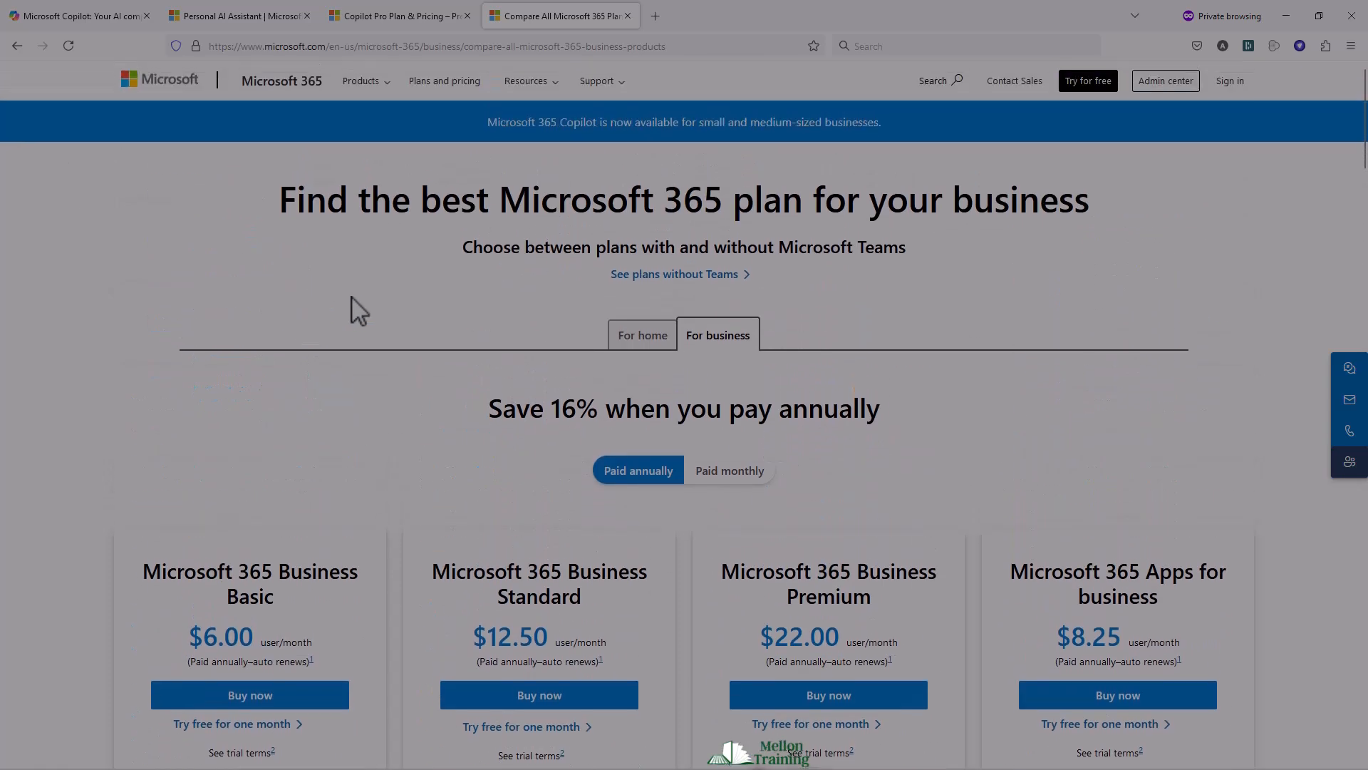
pyautogui.click(653, 340)
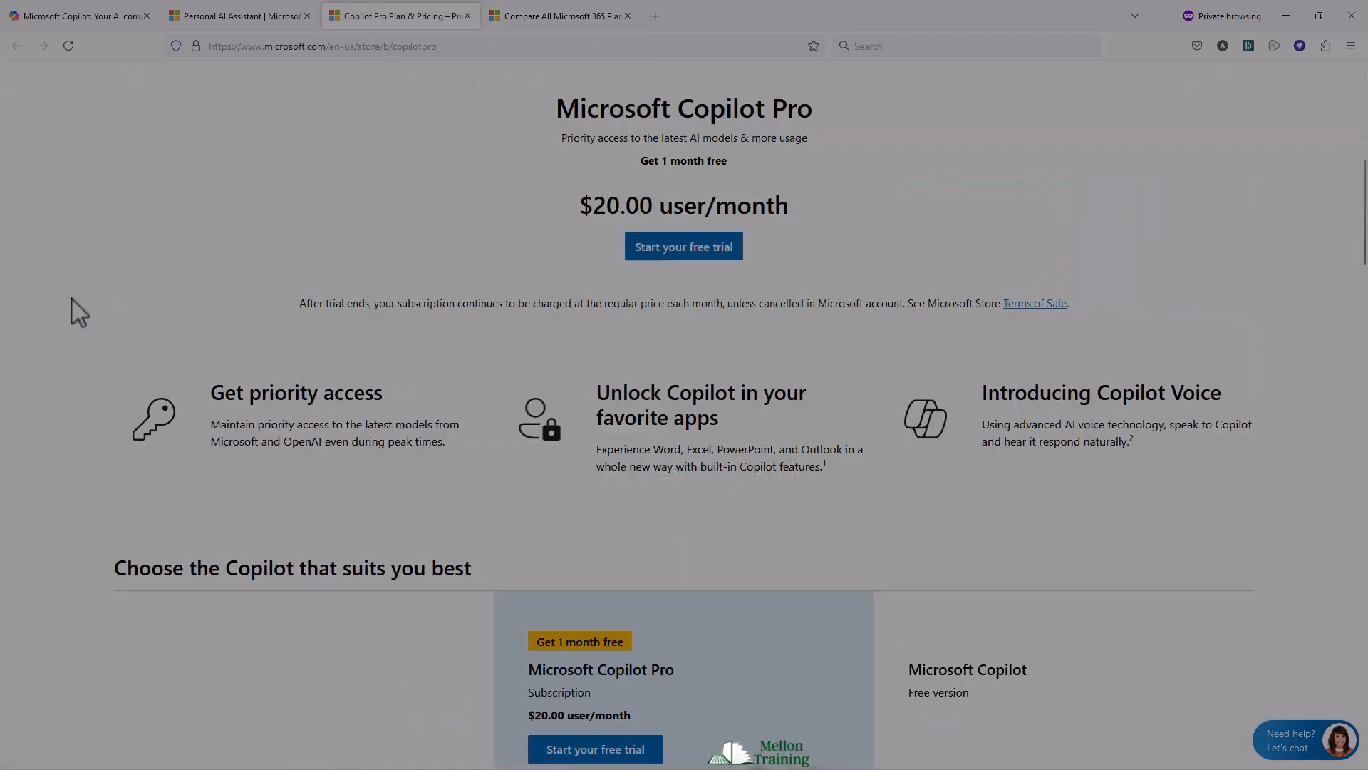
pyautogui.scroll(-5, 78, 312)
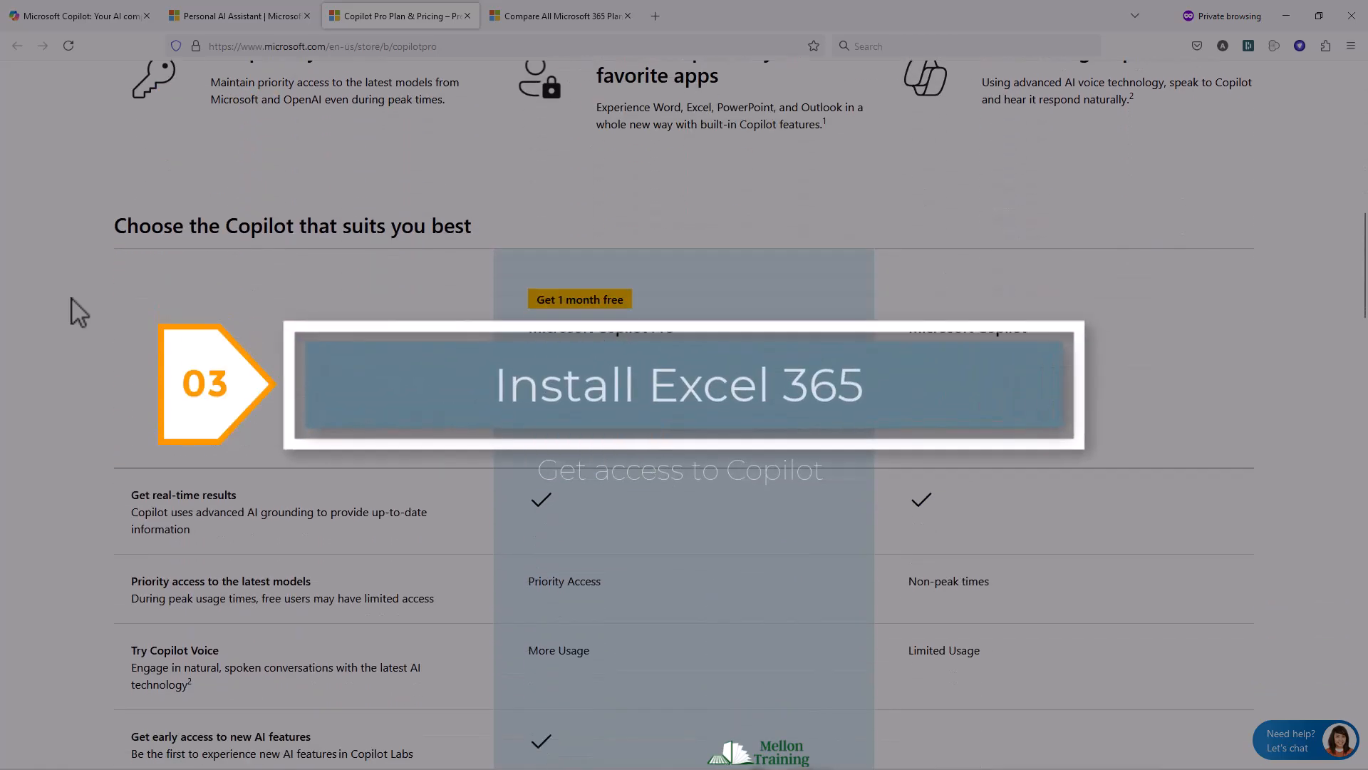
pyautogui.scroll(-2, 78, 312)
pyautogui.scroll(-1, 78, 314)
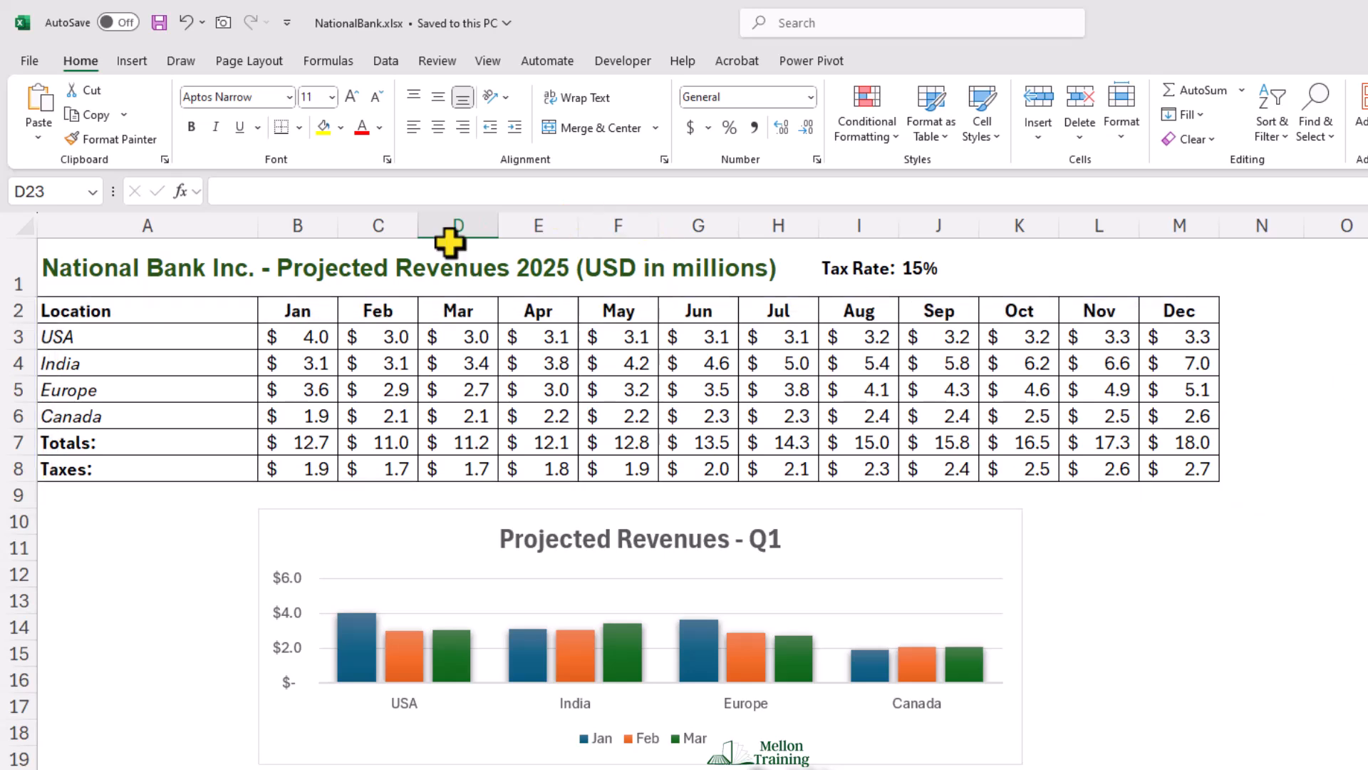
# Step: Convert the range A2:M8 into a table with headers
pyautogui.click(97, 303)
pyautogui.moveTo(98, 304); pyautogui.dragTo(1178, 468)
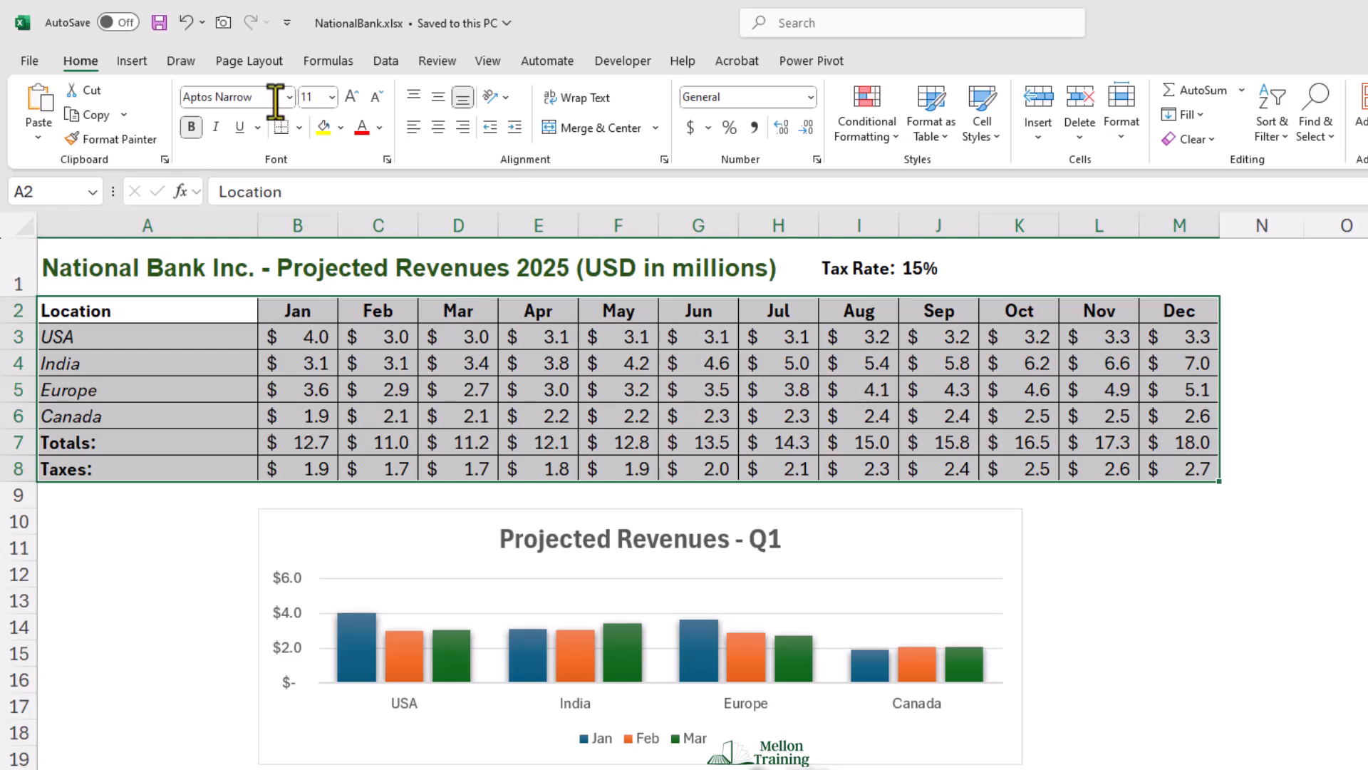
pyautogui.click(135, 60)
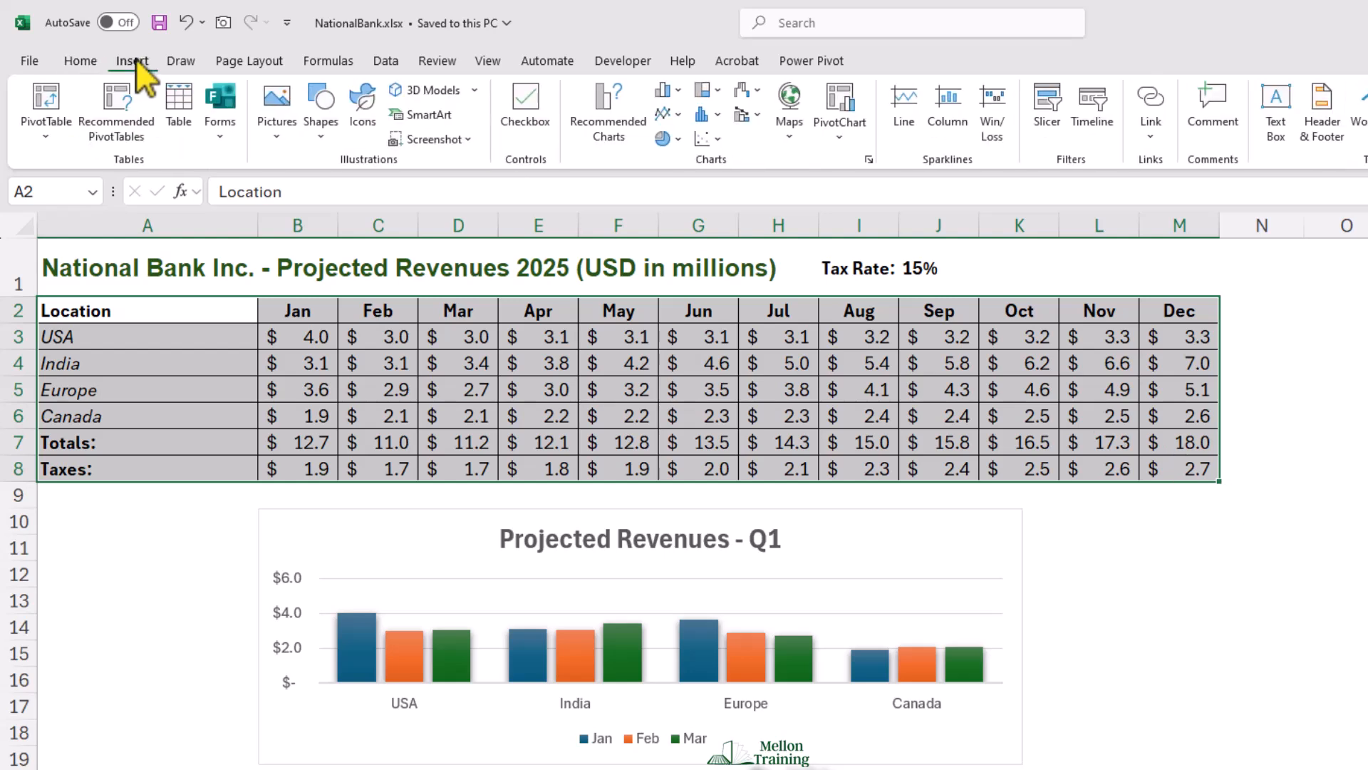
pyautogui.click(178, 107)
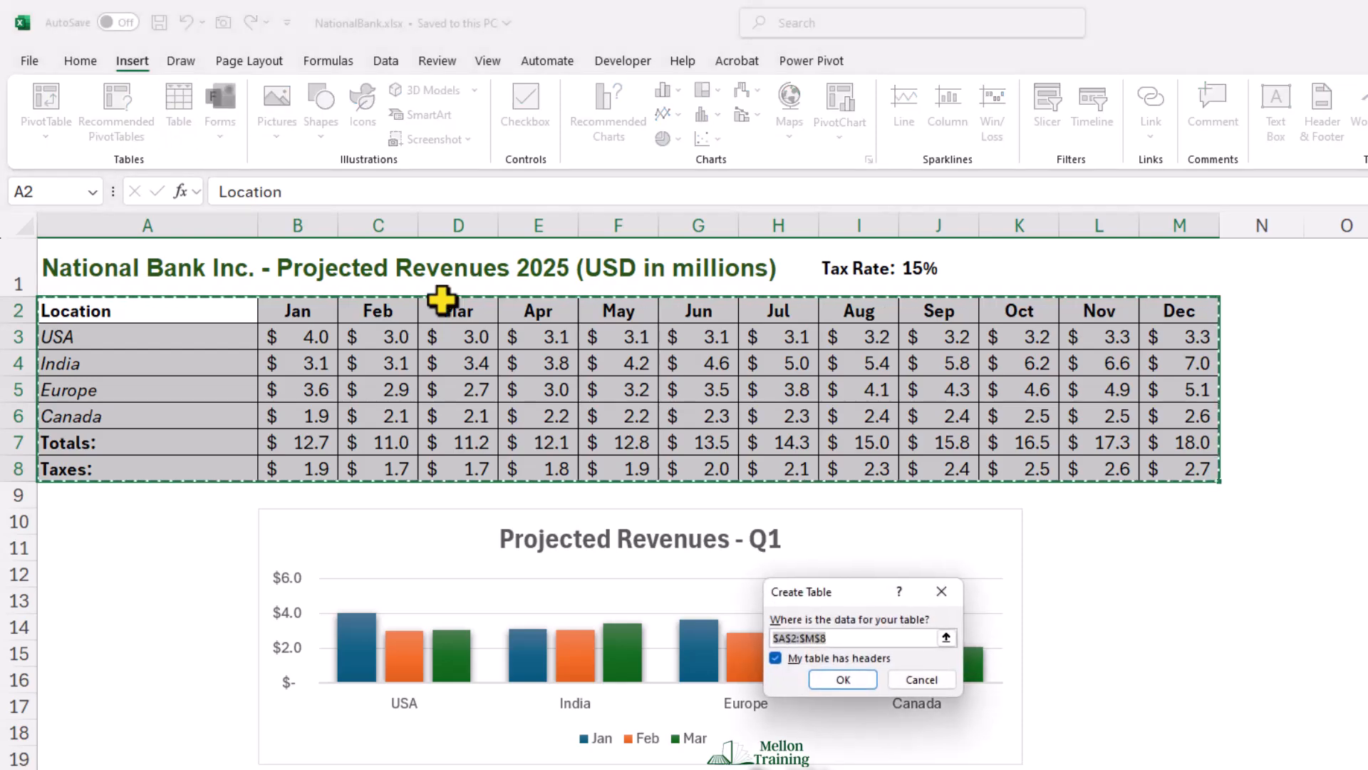
pyautogui.moveTo(867, 595); pyautogui.dragTo(1140, 515)
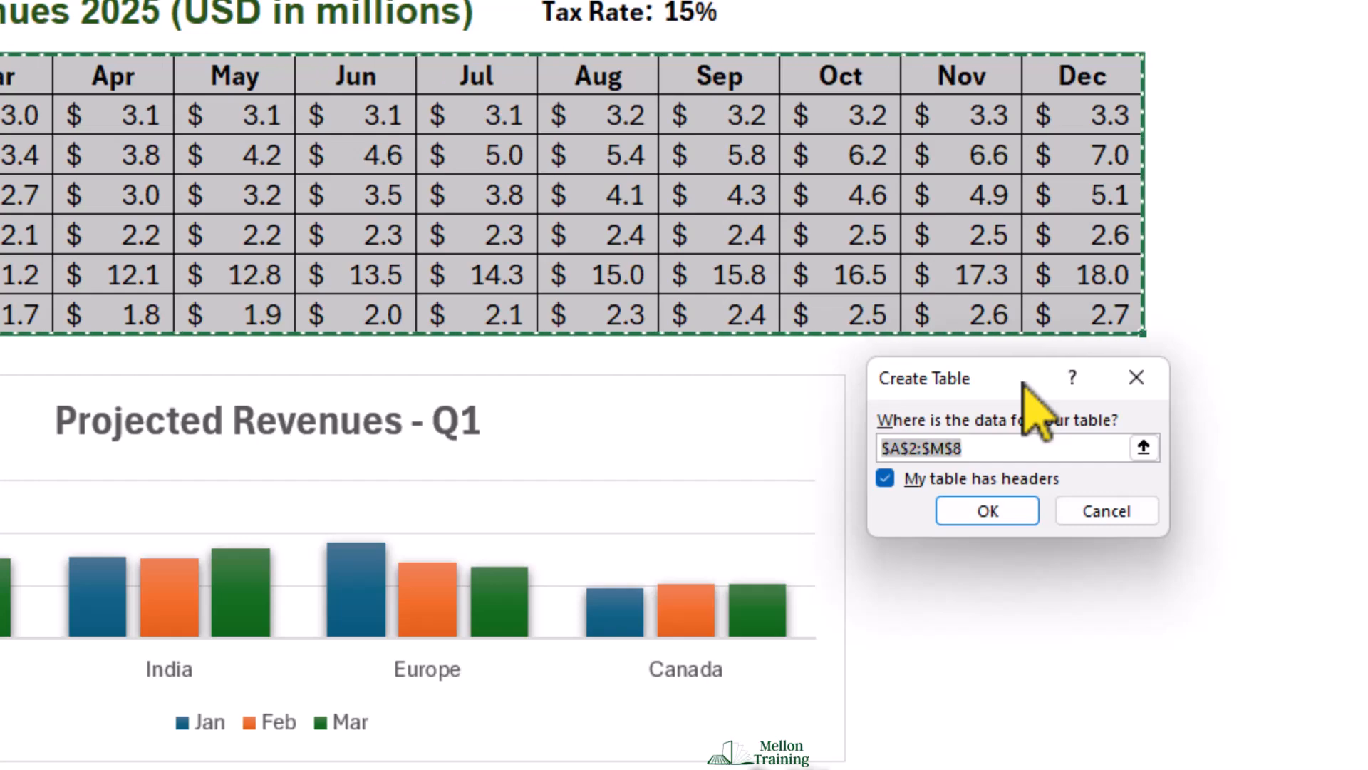
pyautogui.click(987, 510)
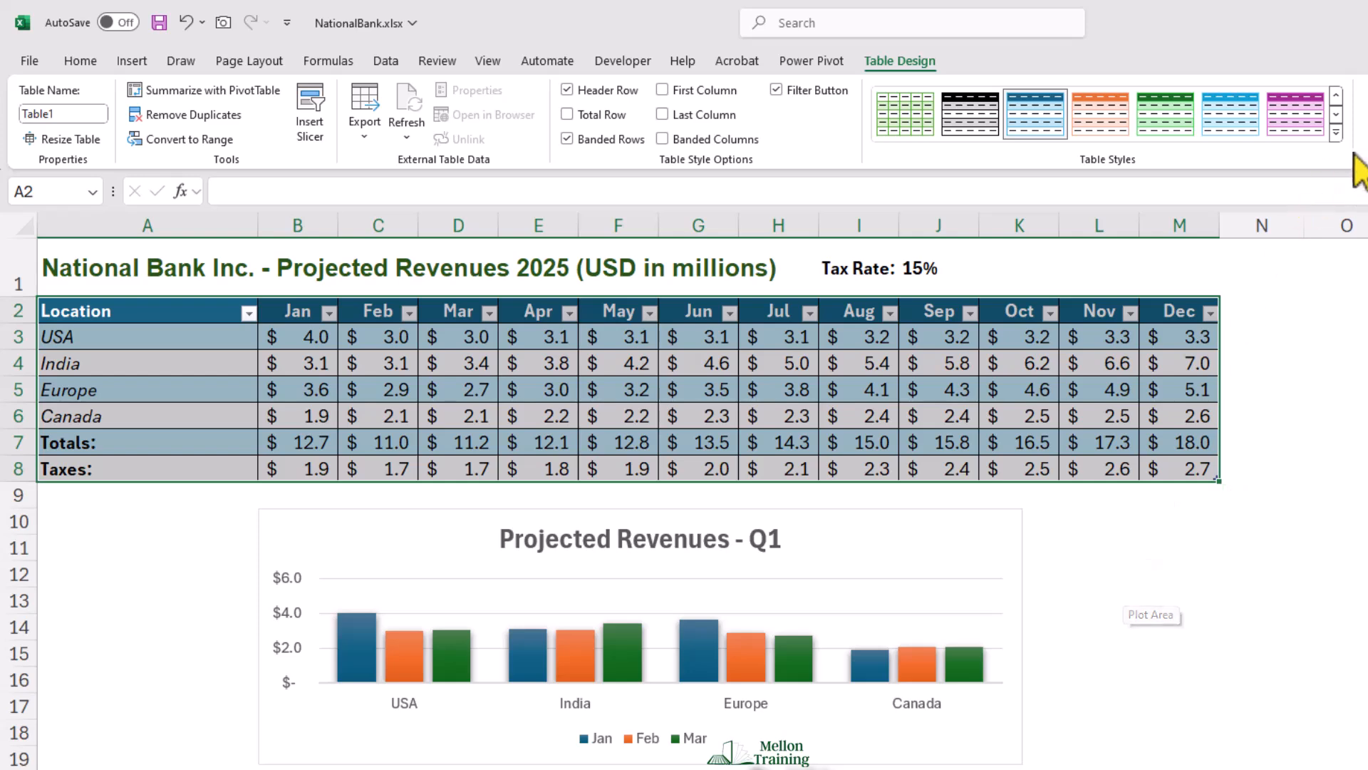
# Step: Apply the first Light table style to the table
pyautogui.click(1336, 133)
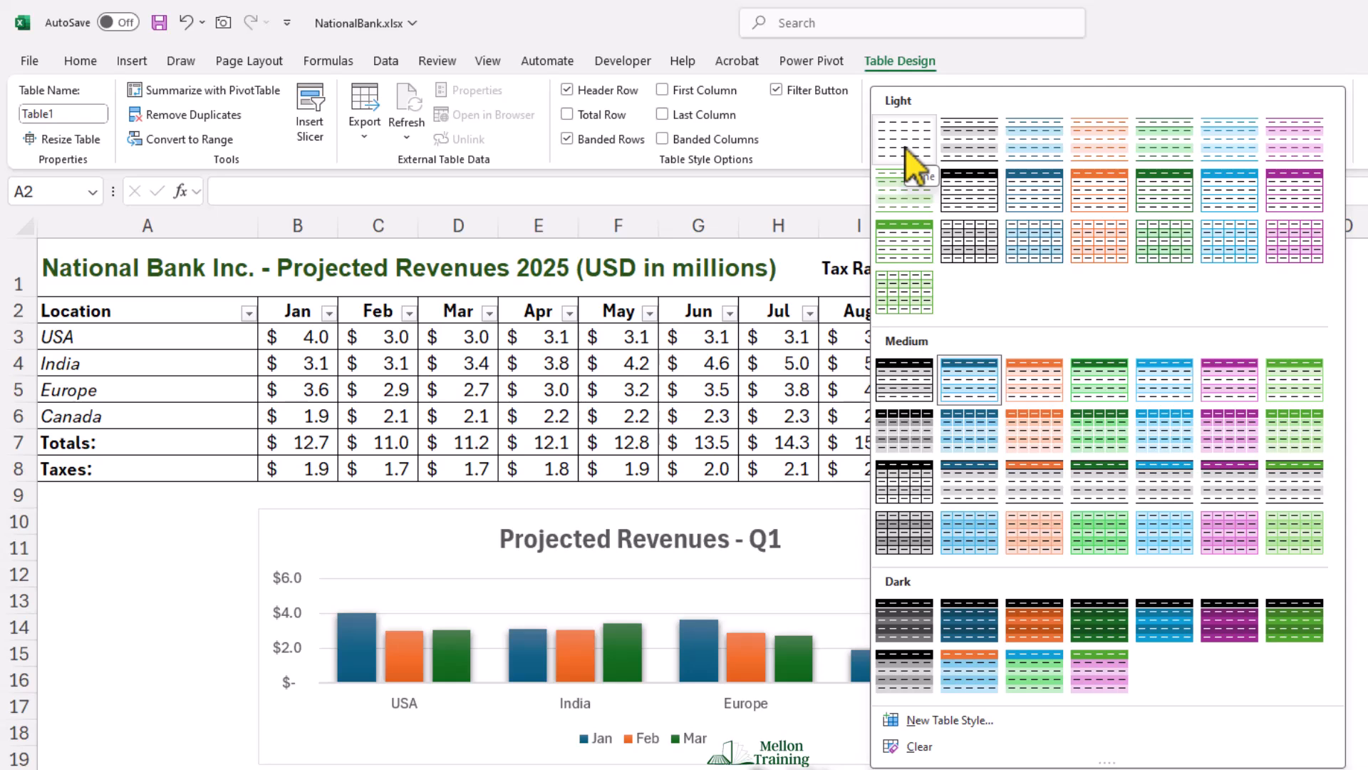
pyautogui.click(905, 147)
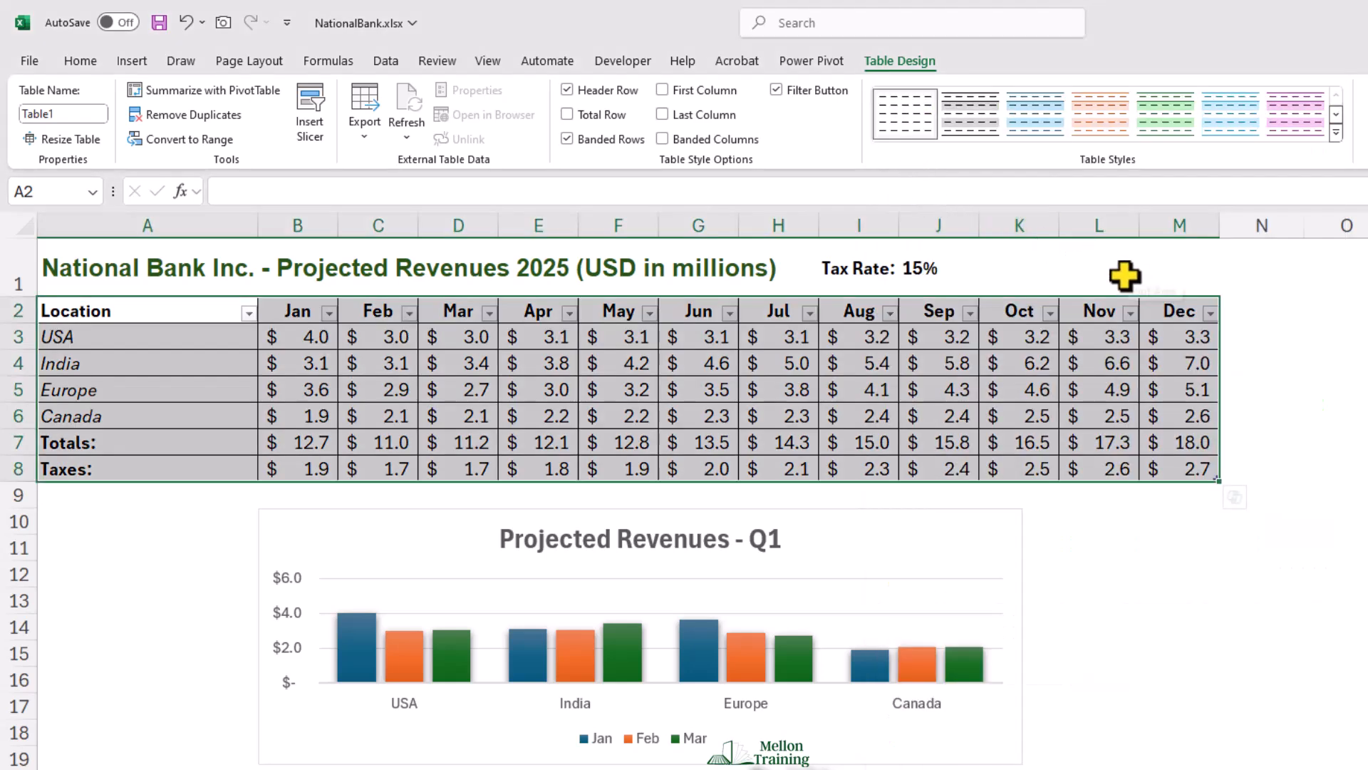
pyautogui.click(175, 339)
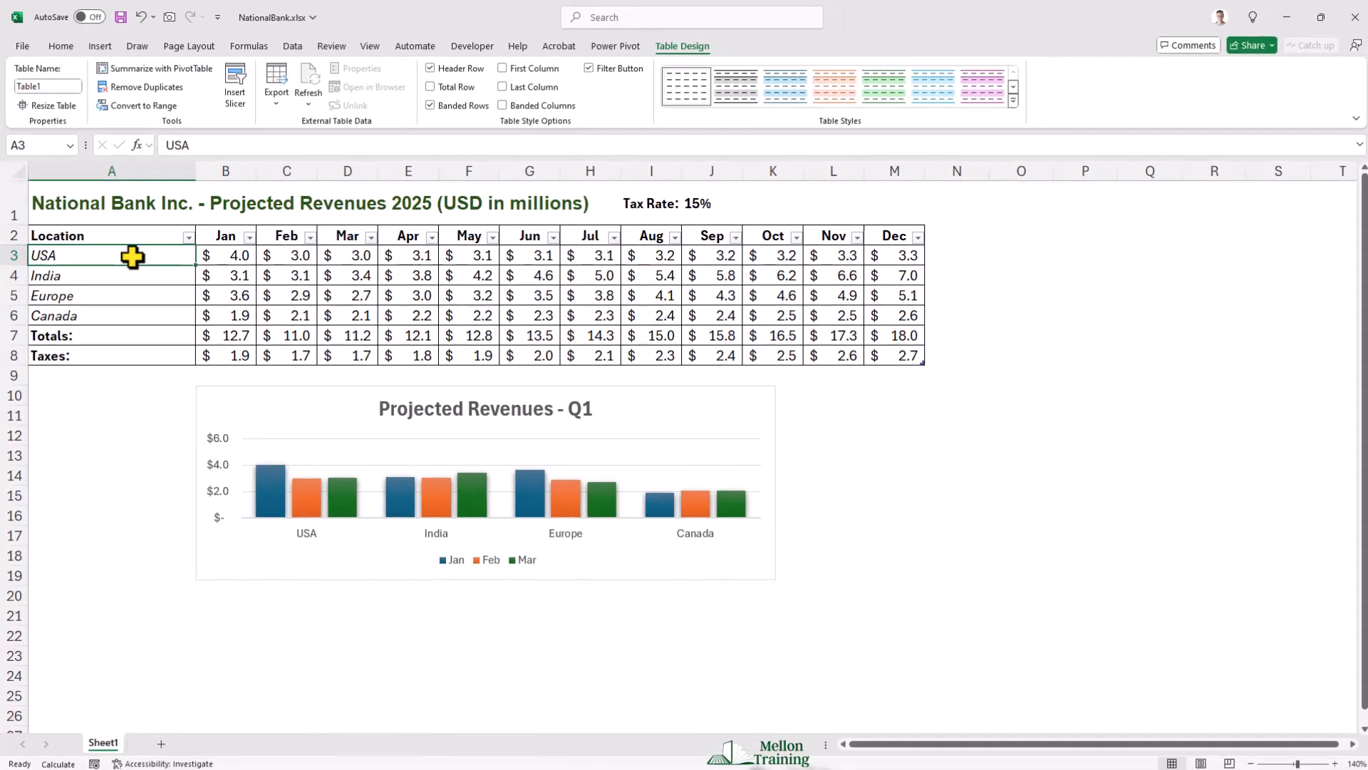
pyautogui.click(61, 47)
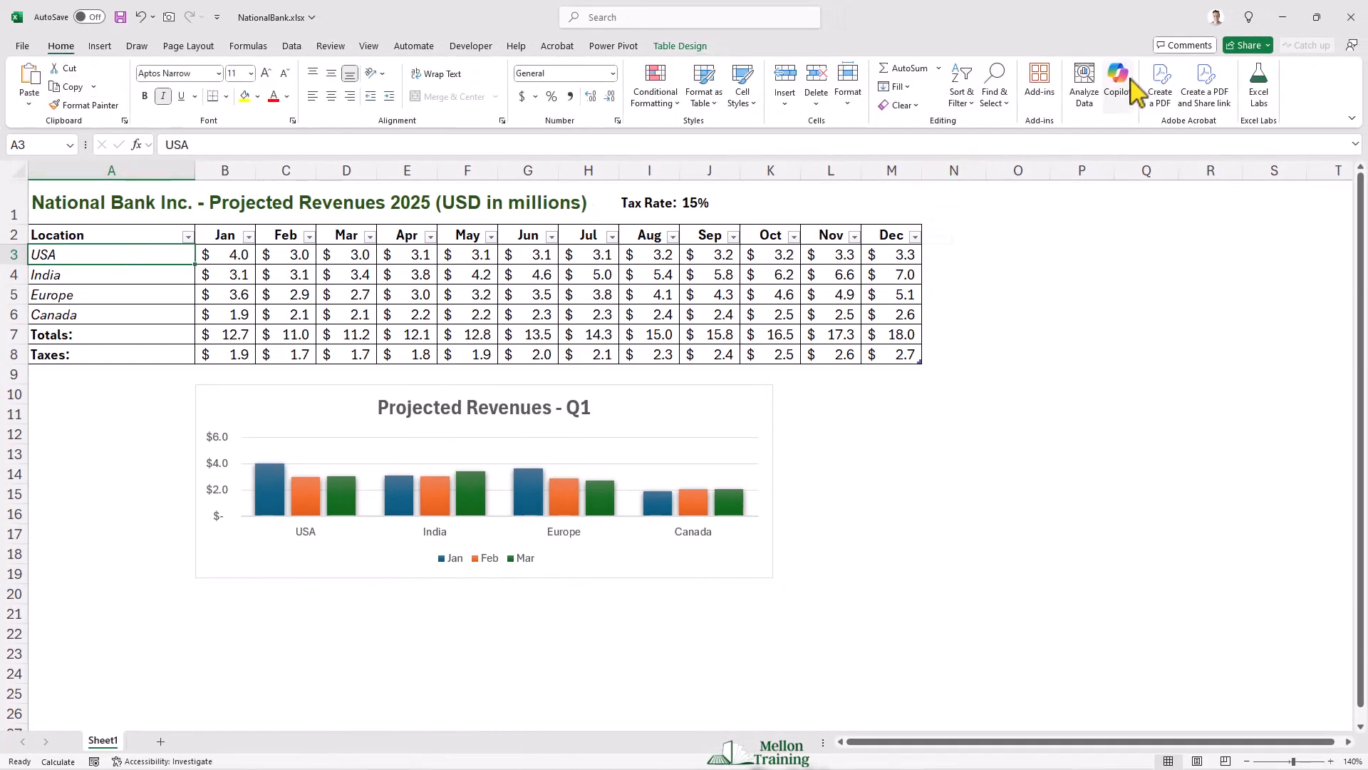
# Step: Open Copilot and turn on AutoSave by uploading the workbook to OneDrive - Personal
pyautogui.click(1126, 99)
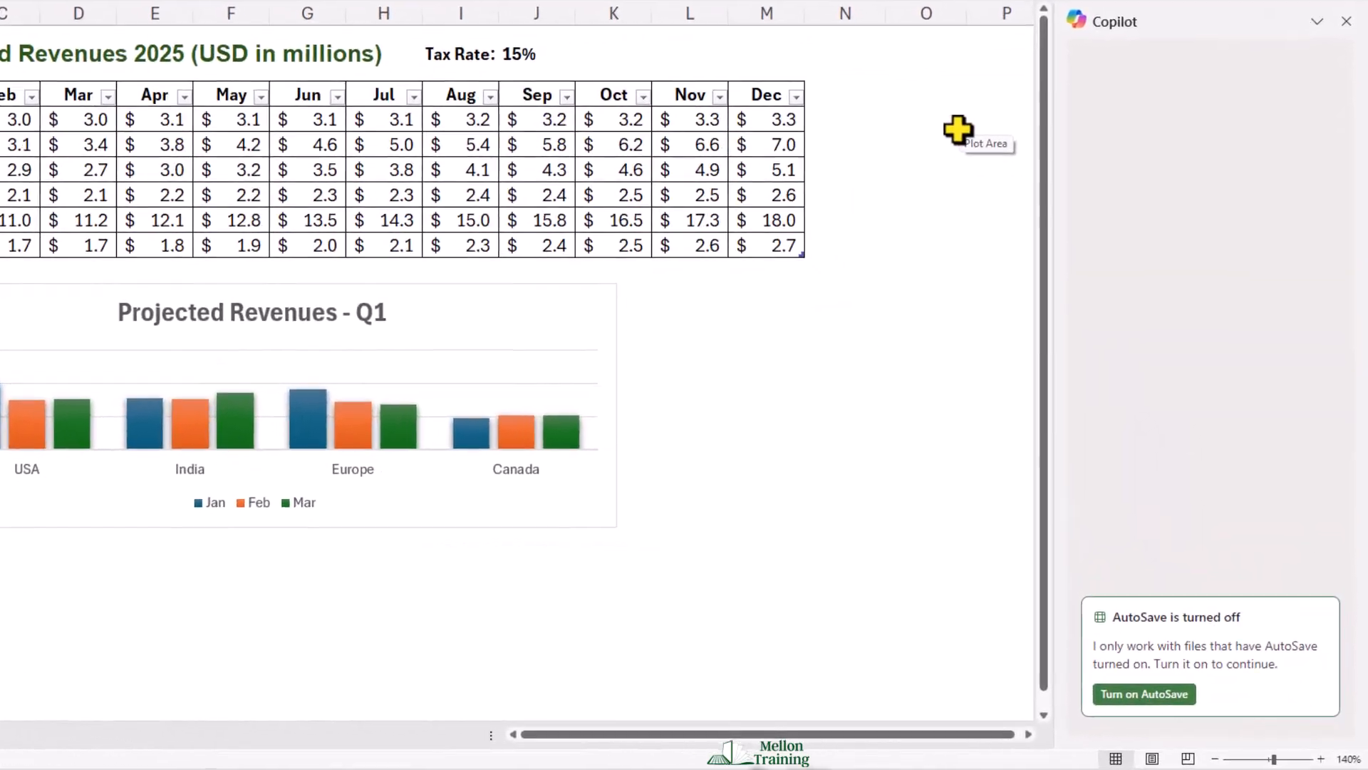
pyautogui.click(1162, 692)
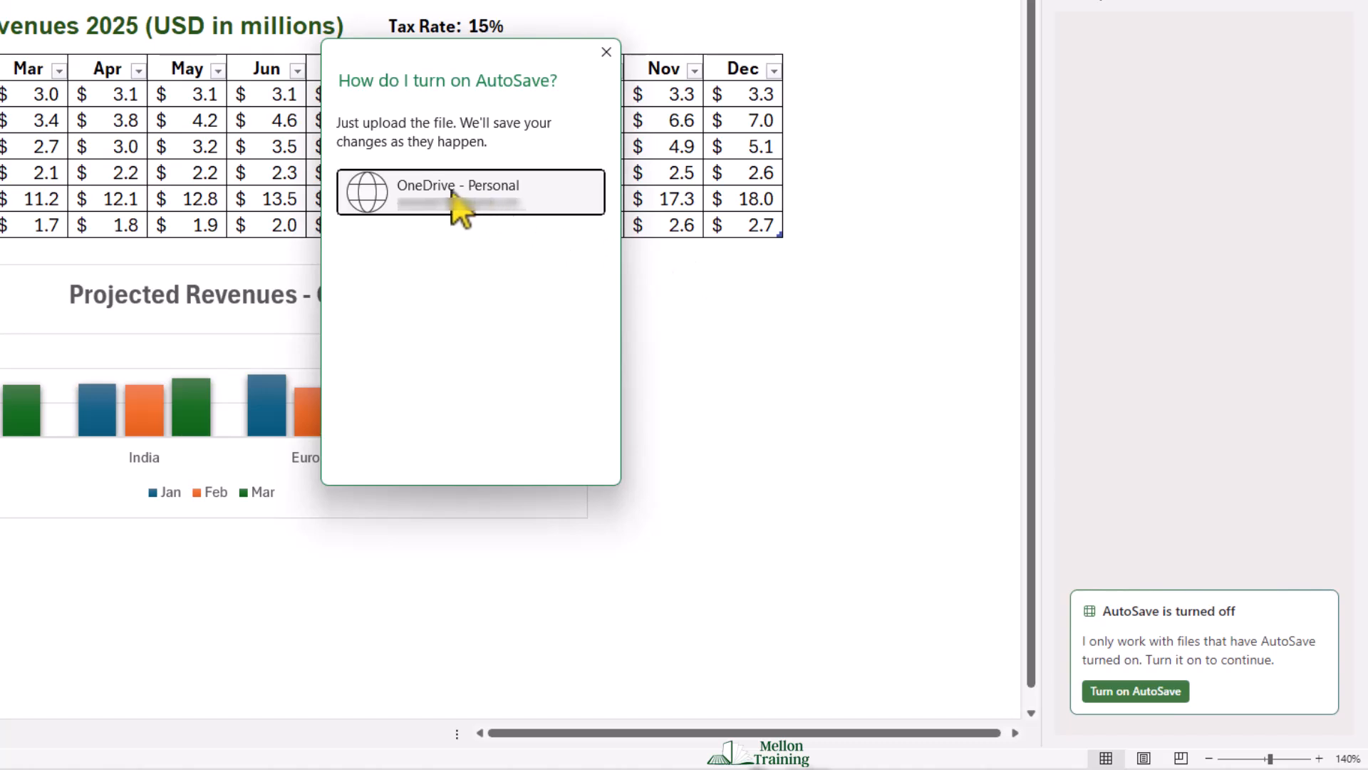
pyautogui.click(524, 192)
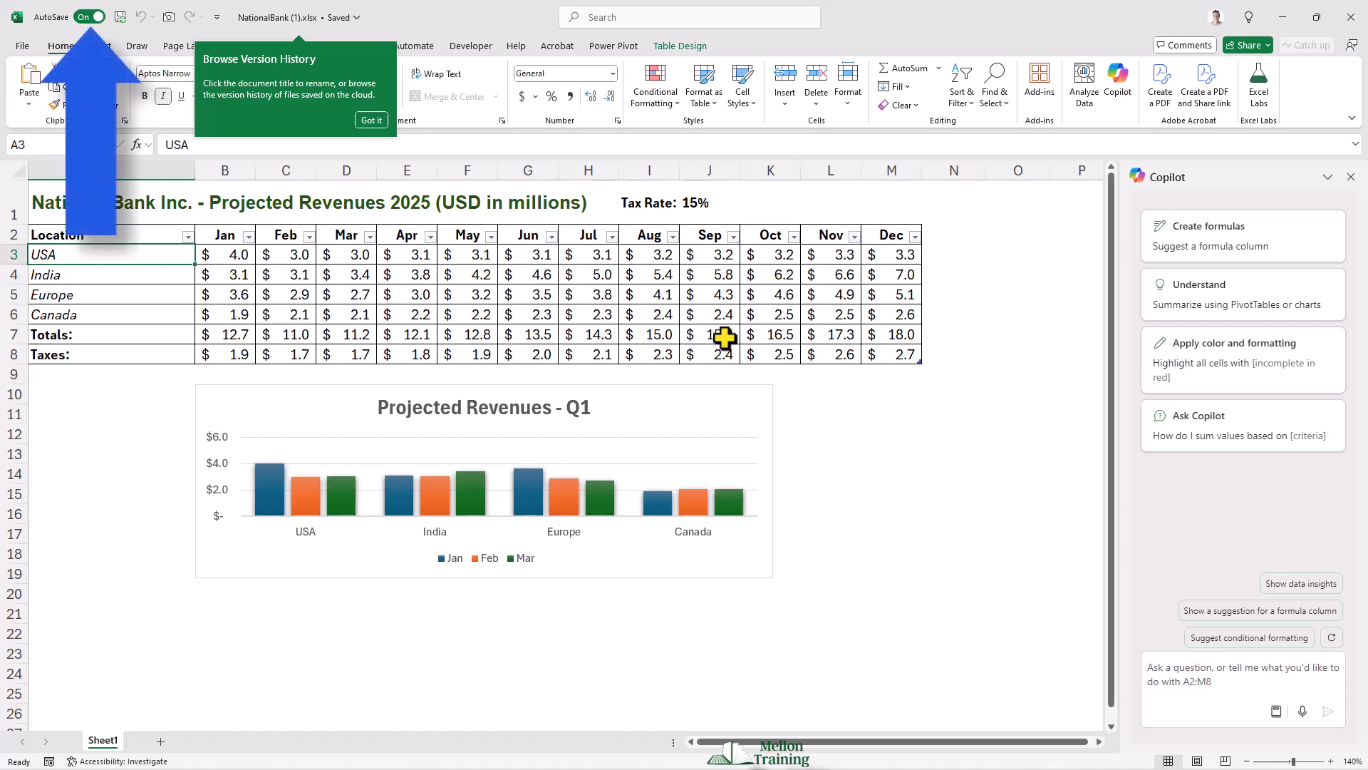
pyautogui.click(371, 121)
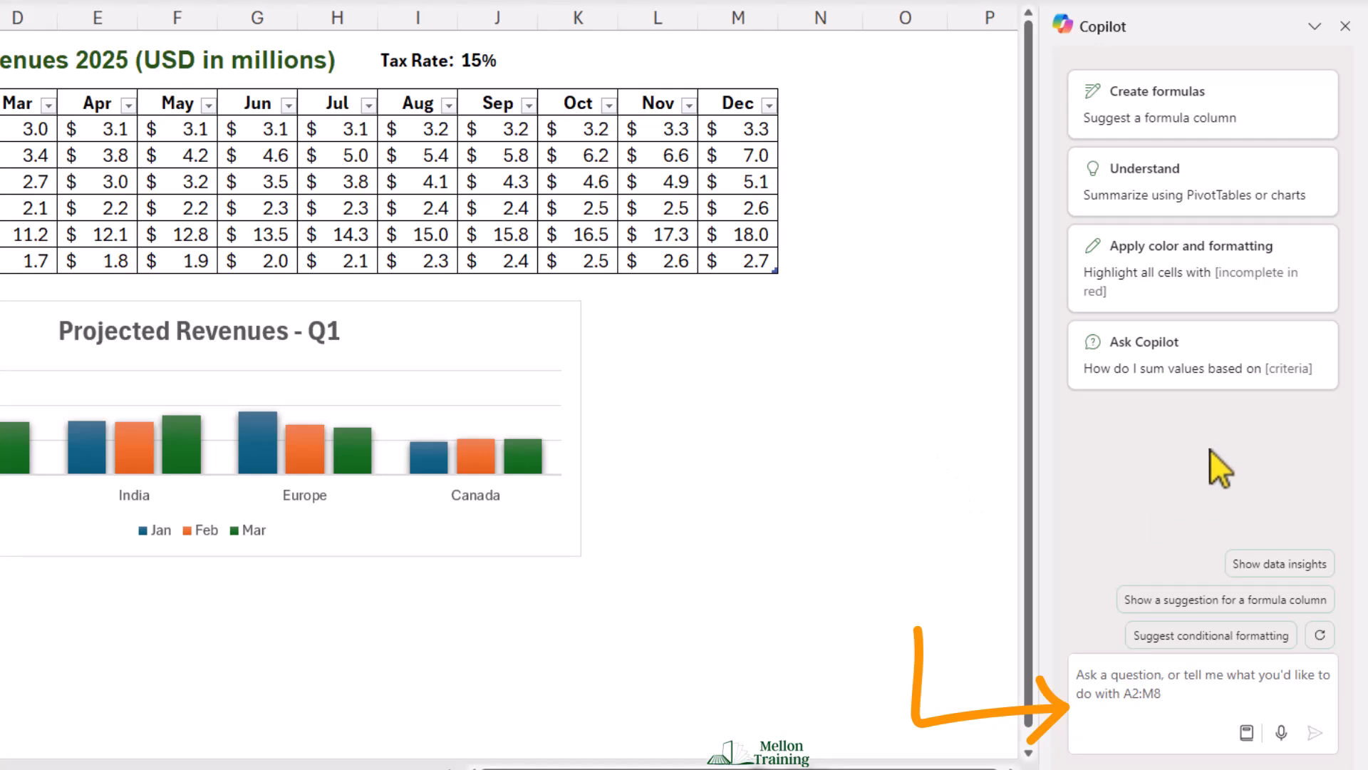
# Step: Ask Copilot to "add a column that calculates the total revenue for each location"
pyautogui.click(1086, 686)
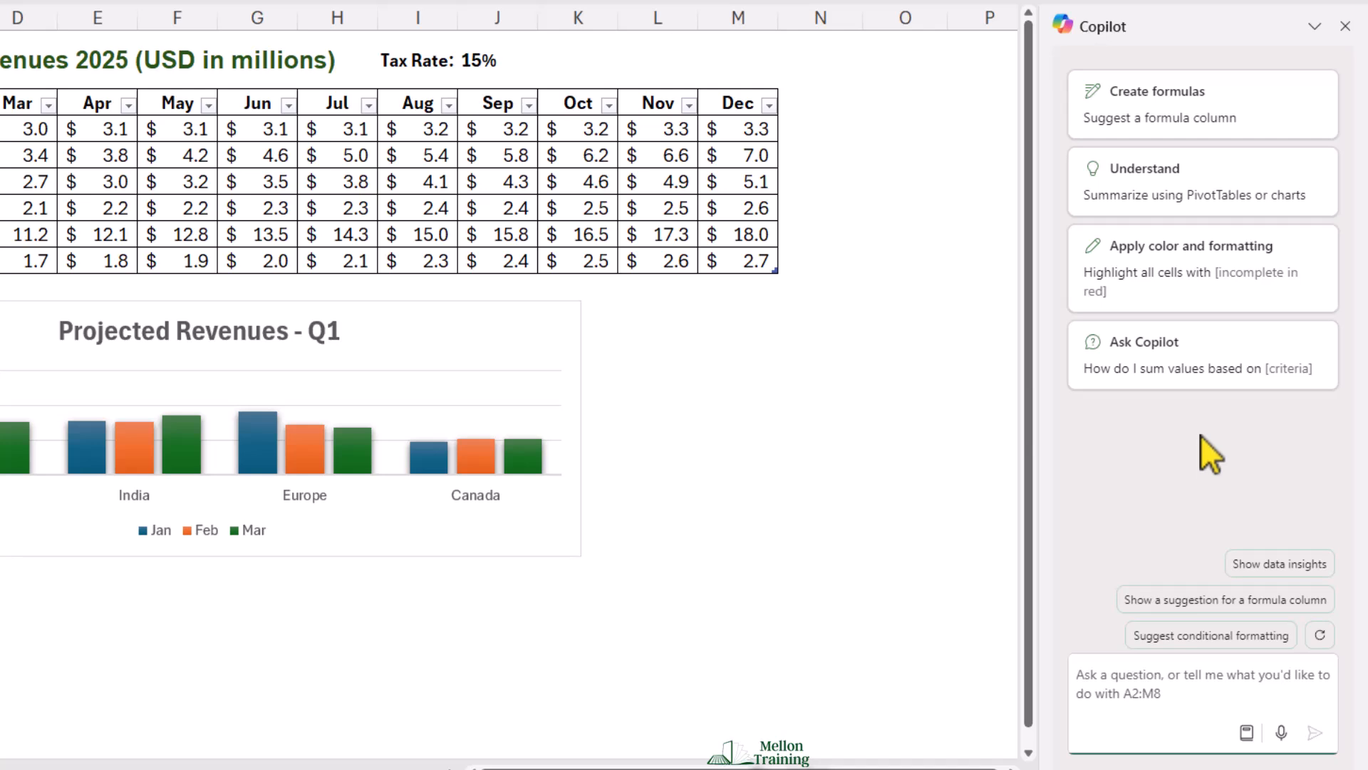
pyautogui.write('add ')
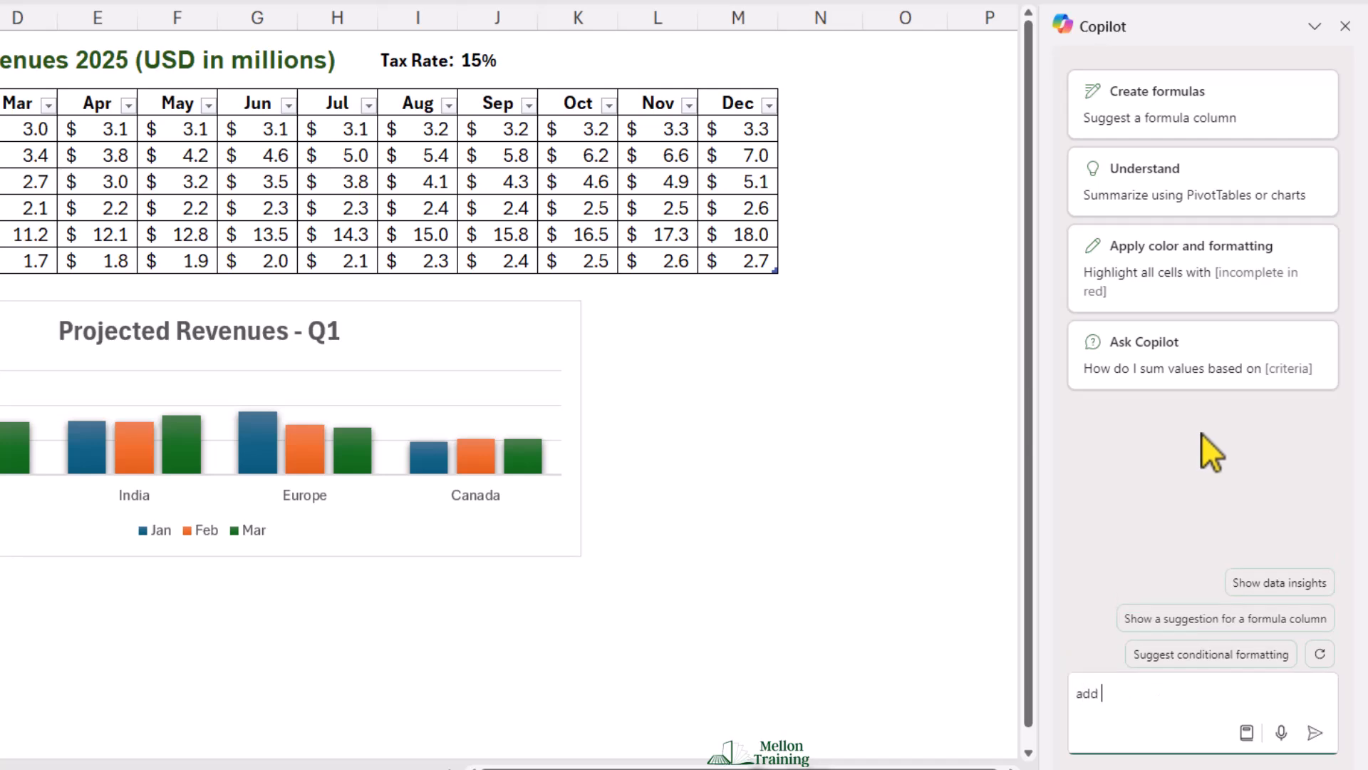
pyautogui.write('a column that calculates')
pyautogui.write('the ')
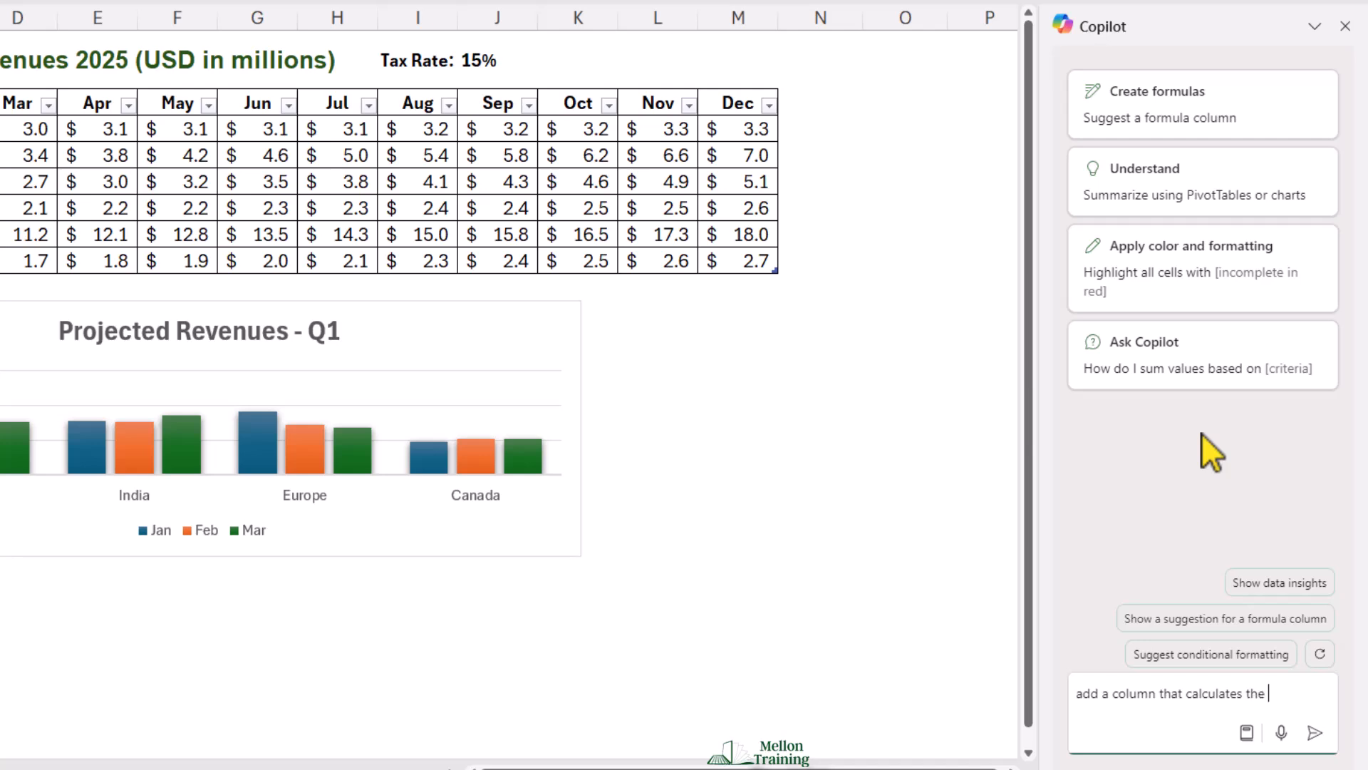
pyautogui.write('total revenu')
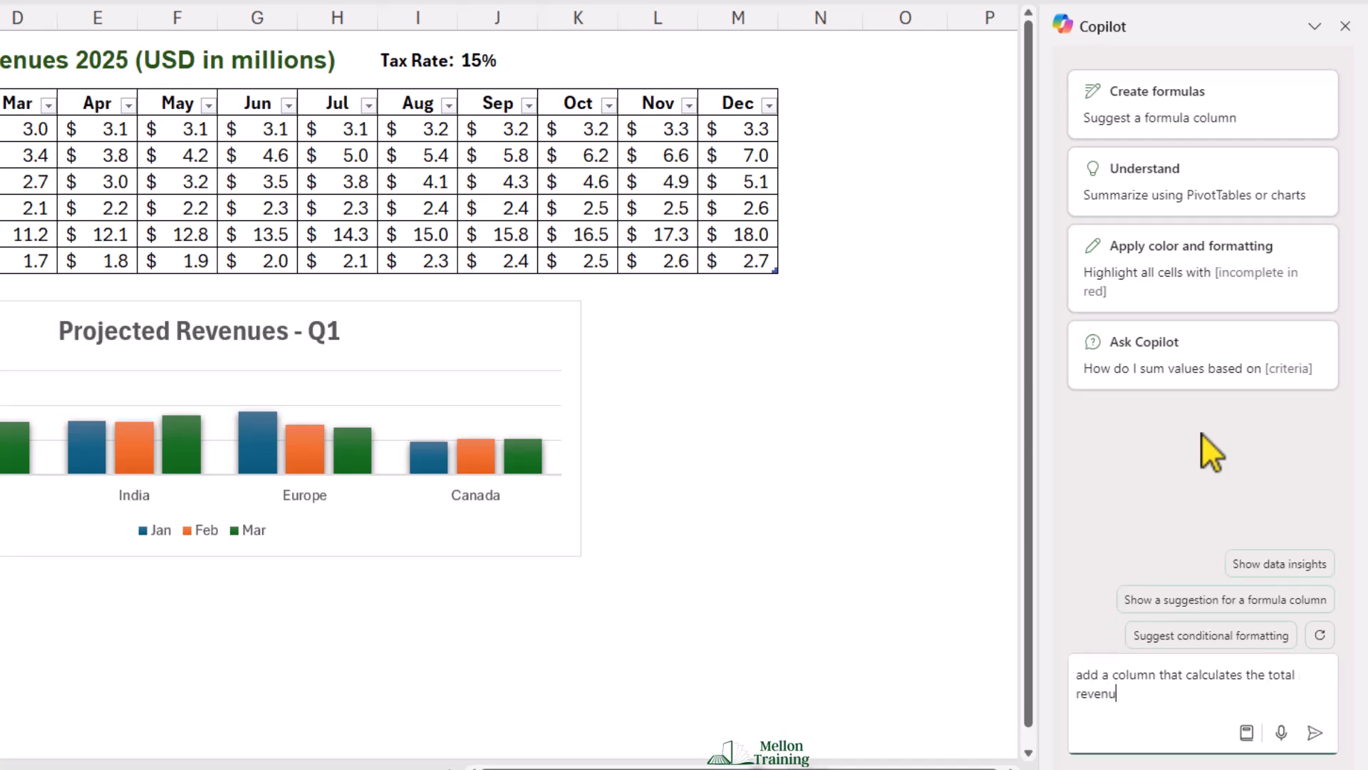
pyautogui.write('e for each location')
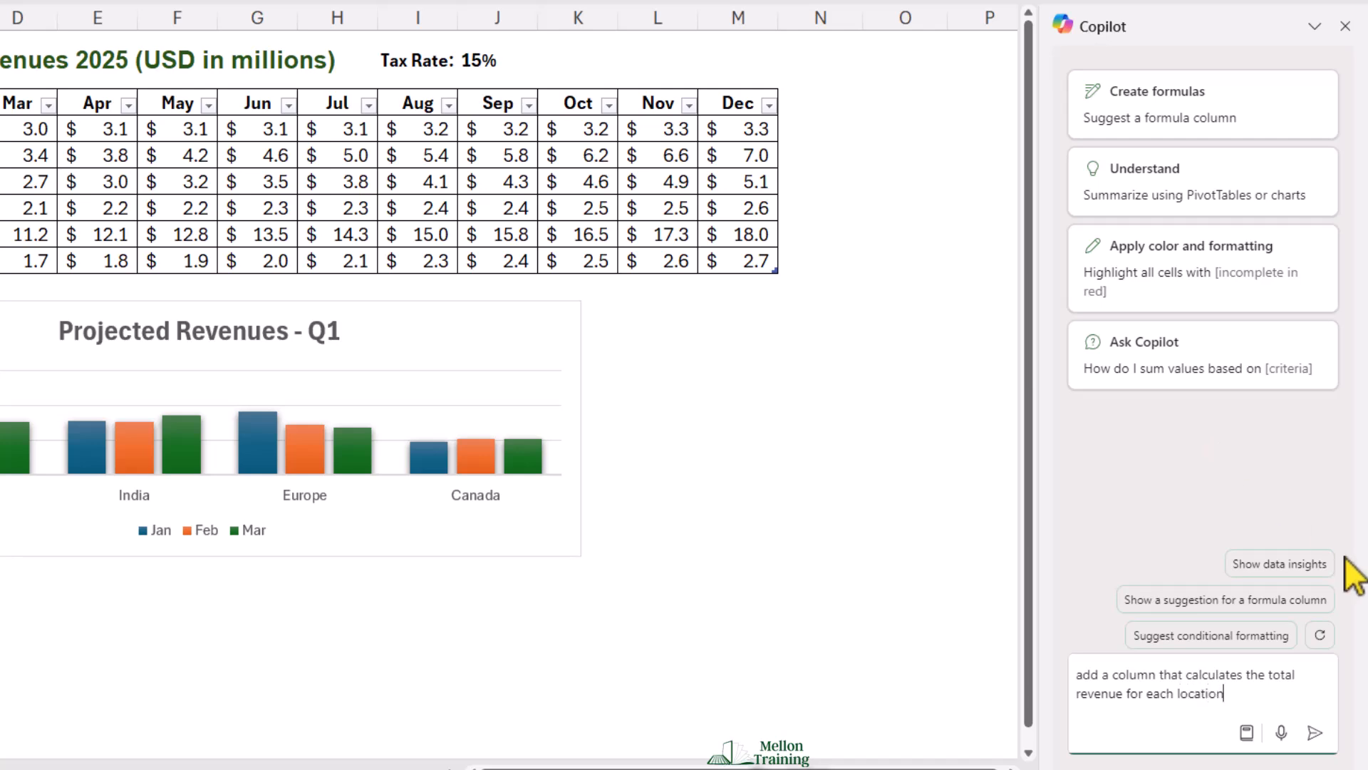
pyautogui.click(1315, 734)
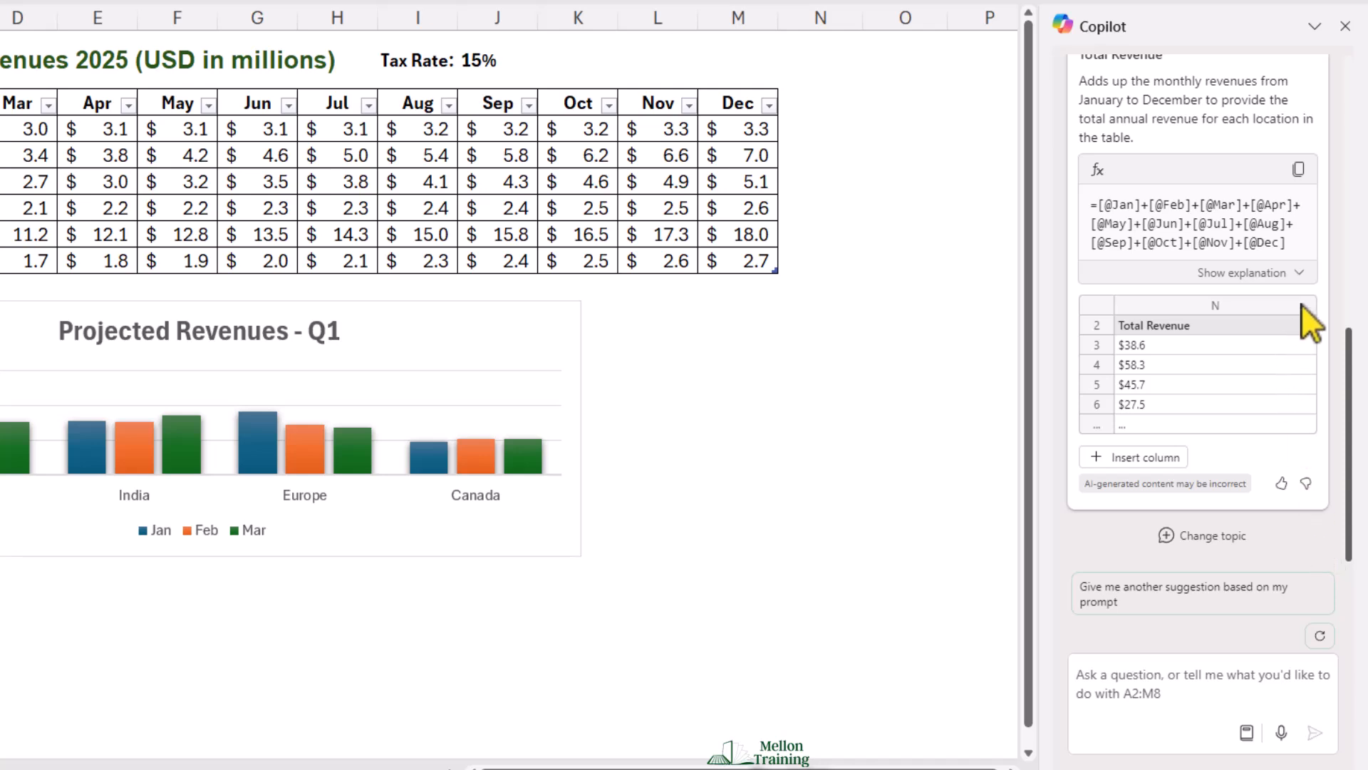
# Step: Expand the formula explanation and insert the suggested Total Revenue column into the table
pyautogui.click(1299, 273)
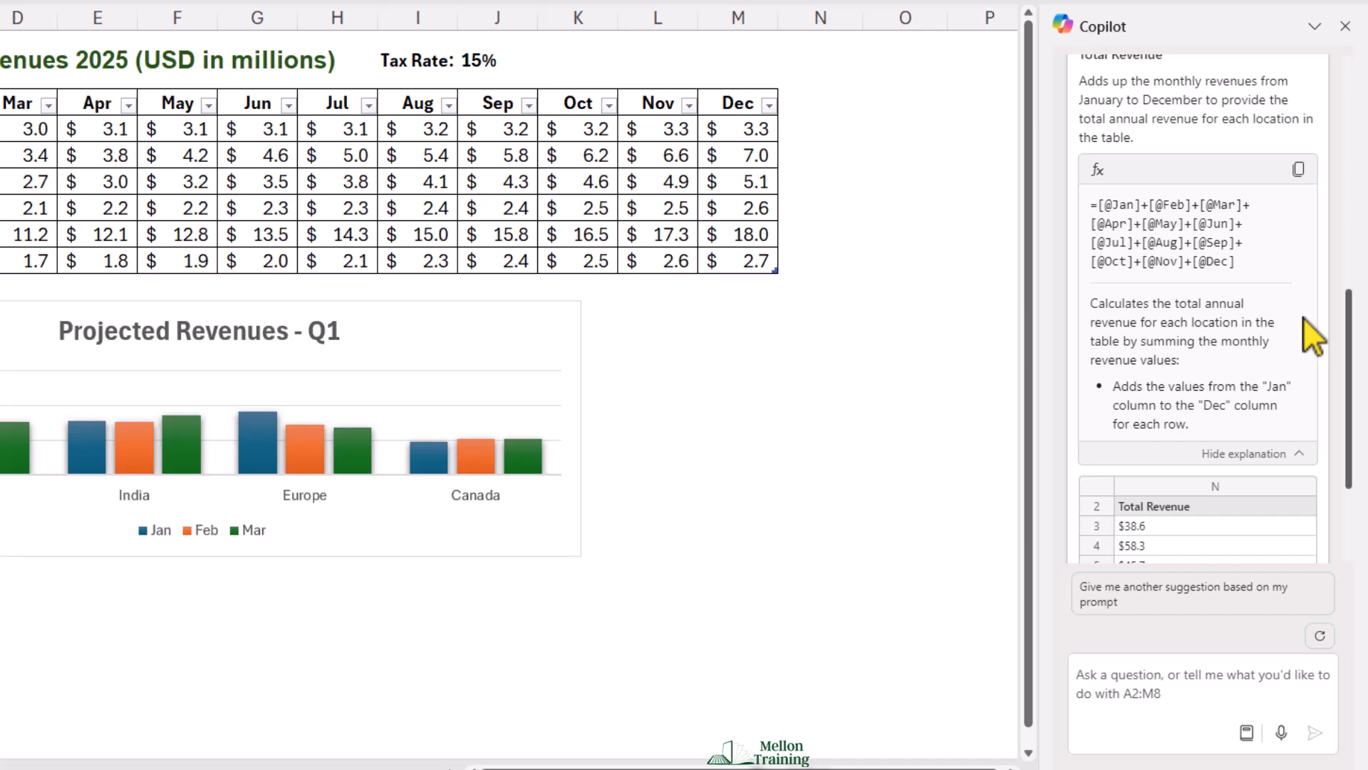
pyautogui.scroll(-3, 1297, 370)
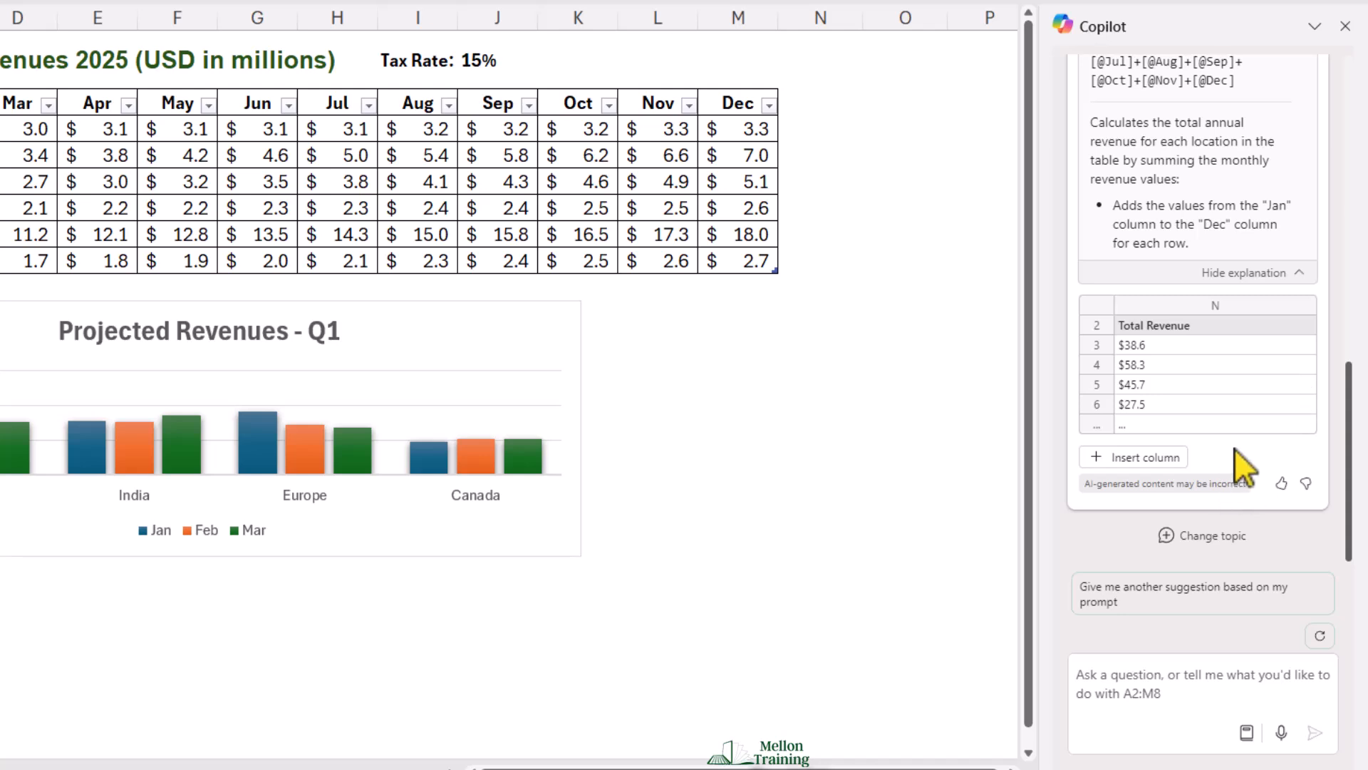
pyautogui.moveTo(1144, 460)
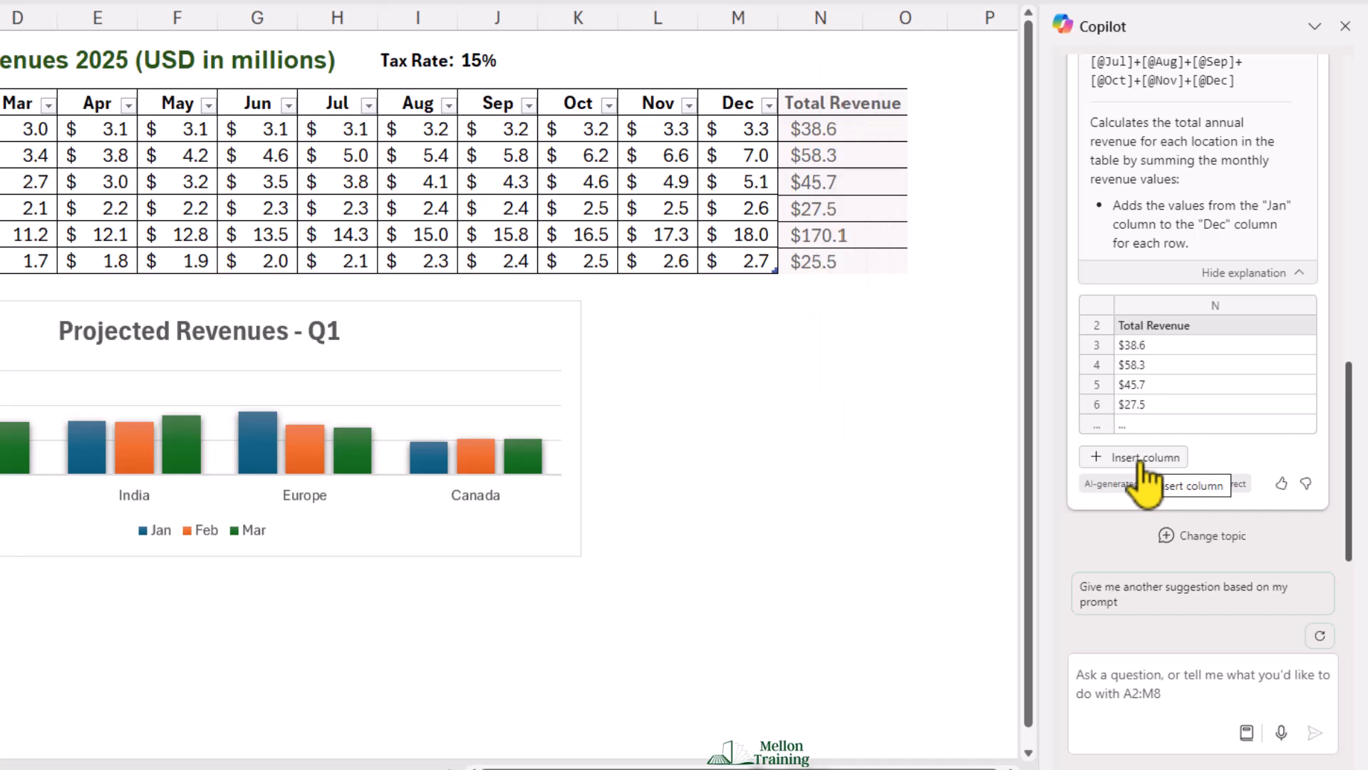
pyautogui.click(1141, 460)
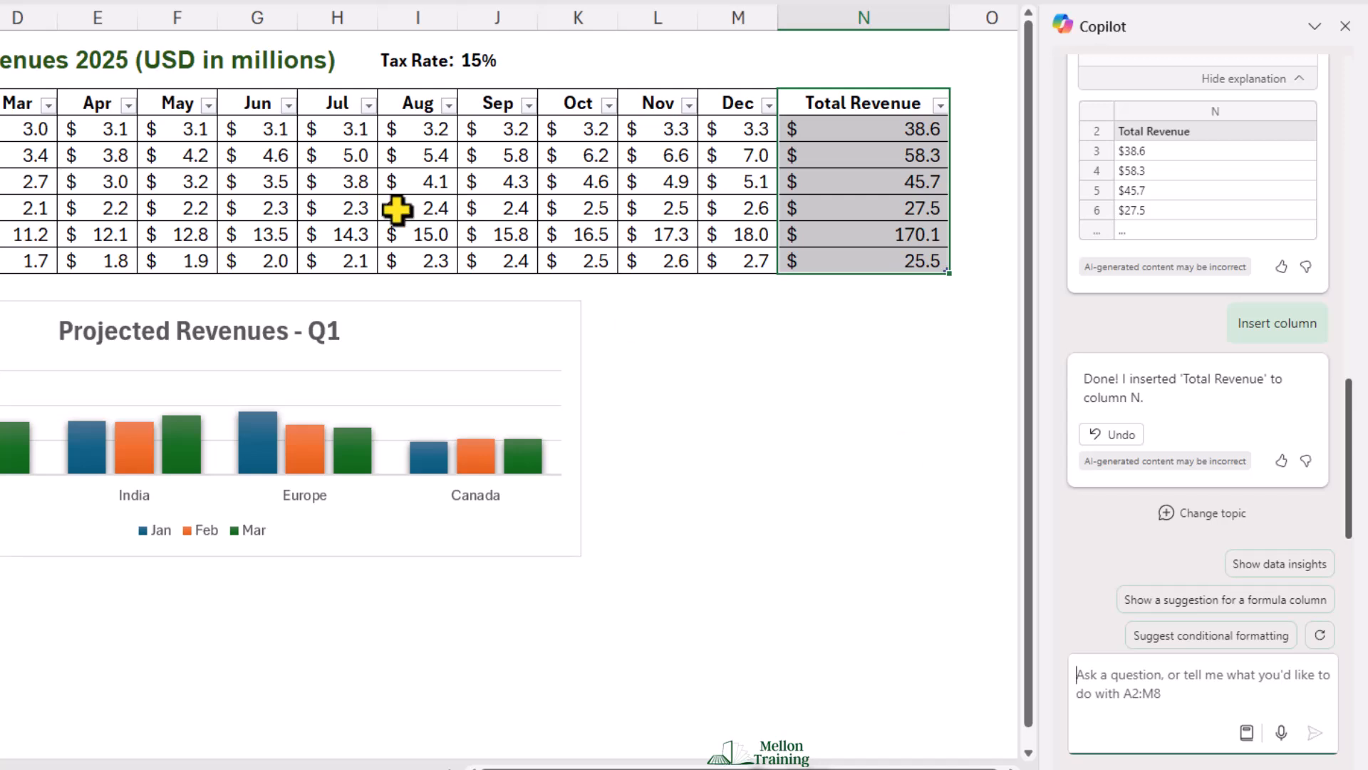
# Step: Ask Copilot "are there any trends for each location?"
pyautogui.click(96, 156)
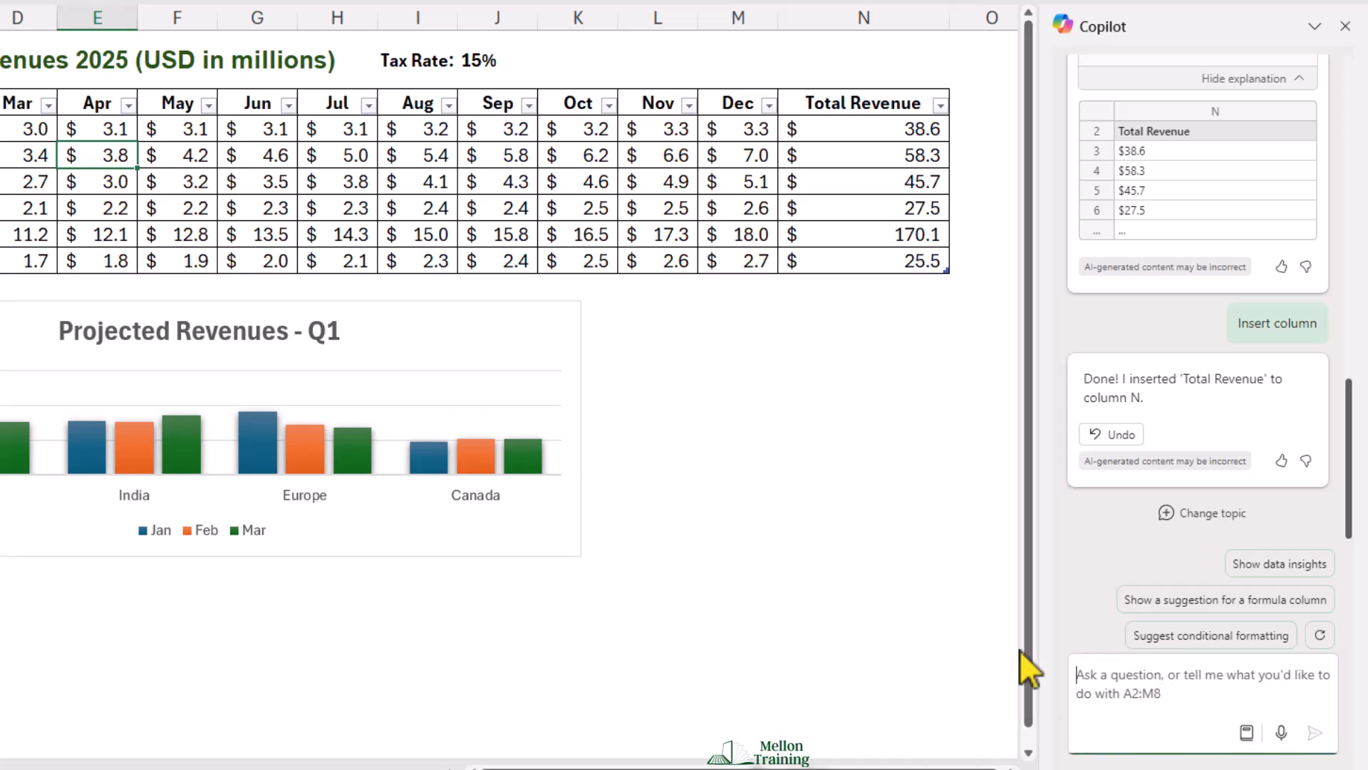
pyautogui.write('are t')
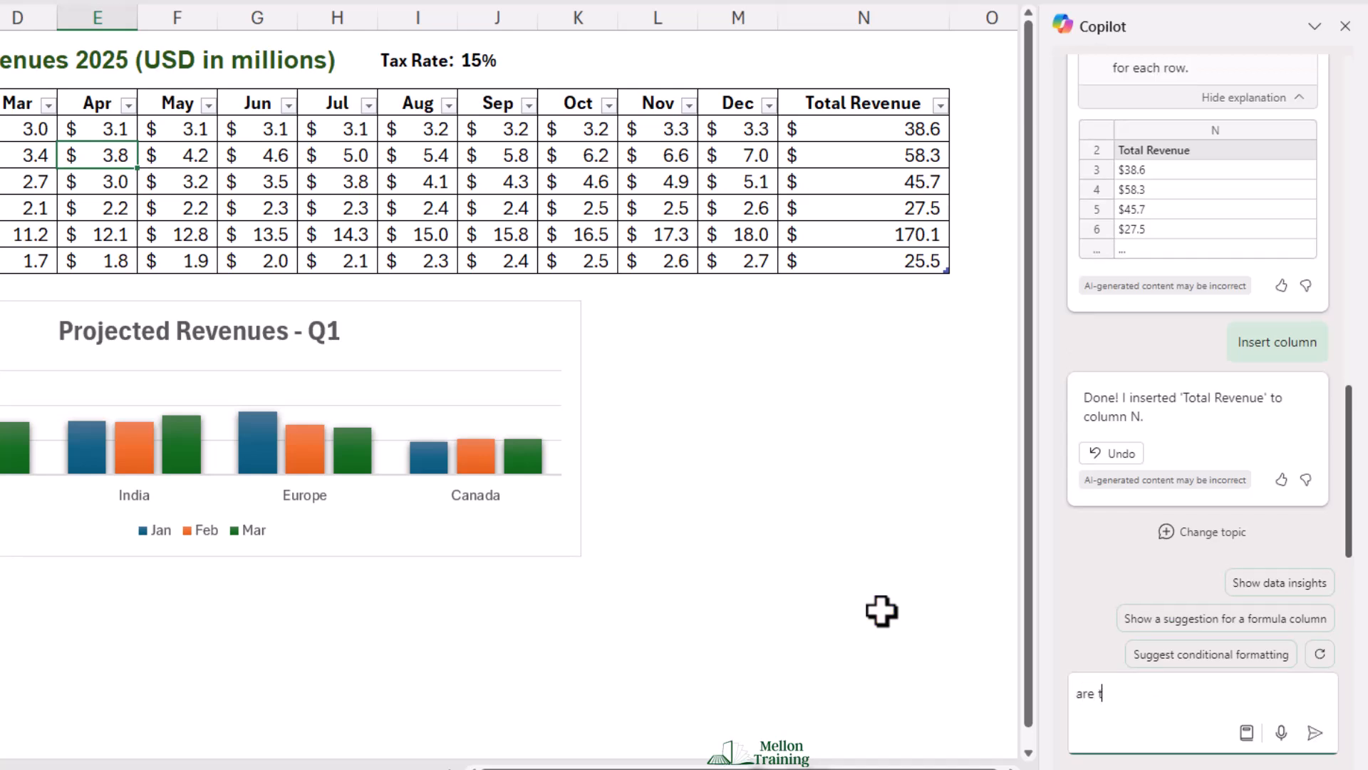
pyautogui.write('here any trends for each ')
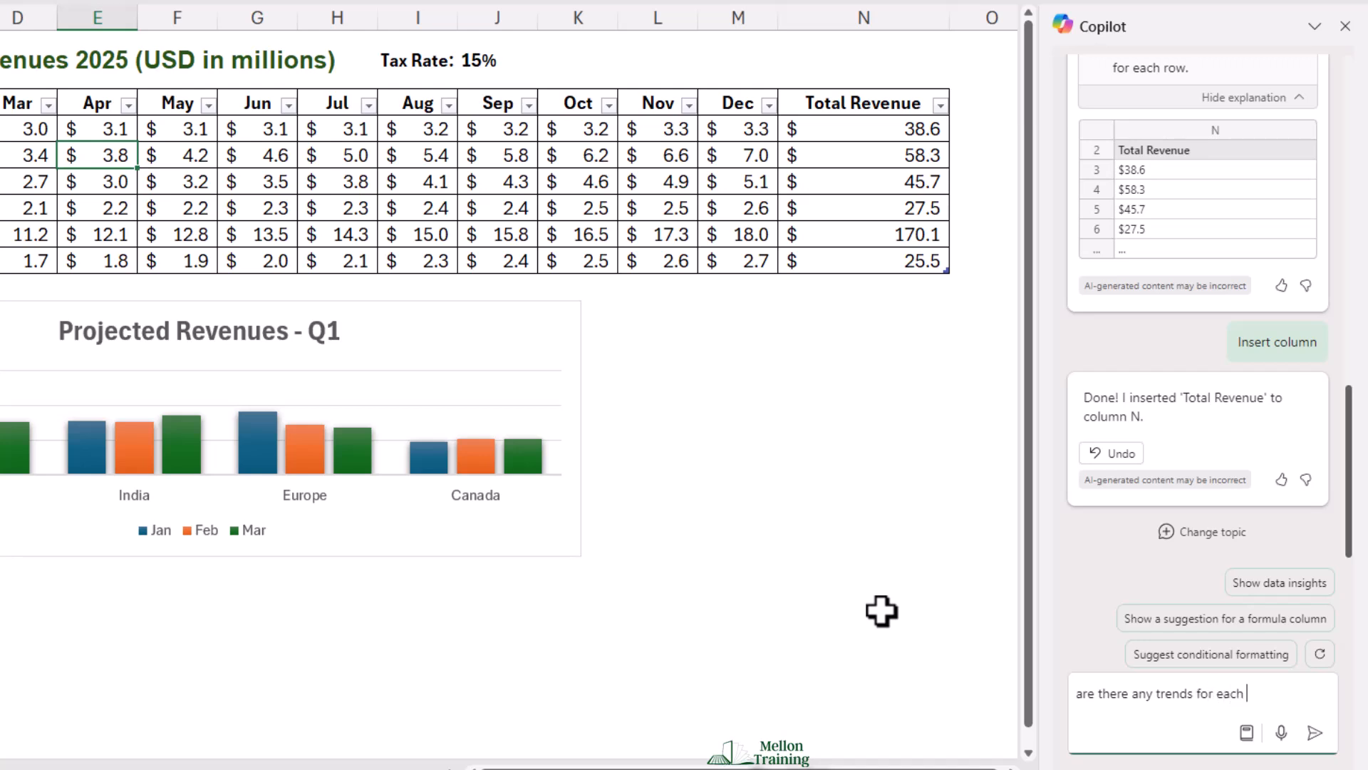
pyautogui.write('location?')
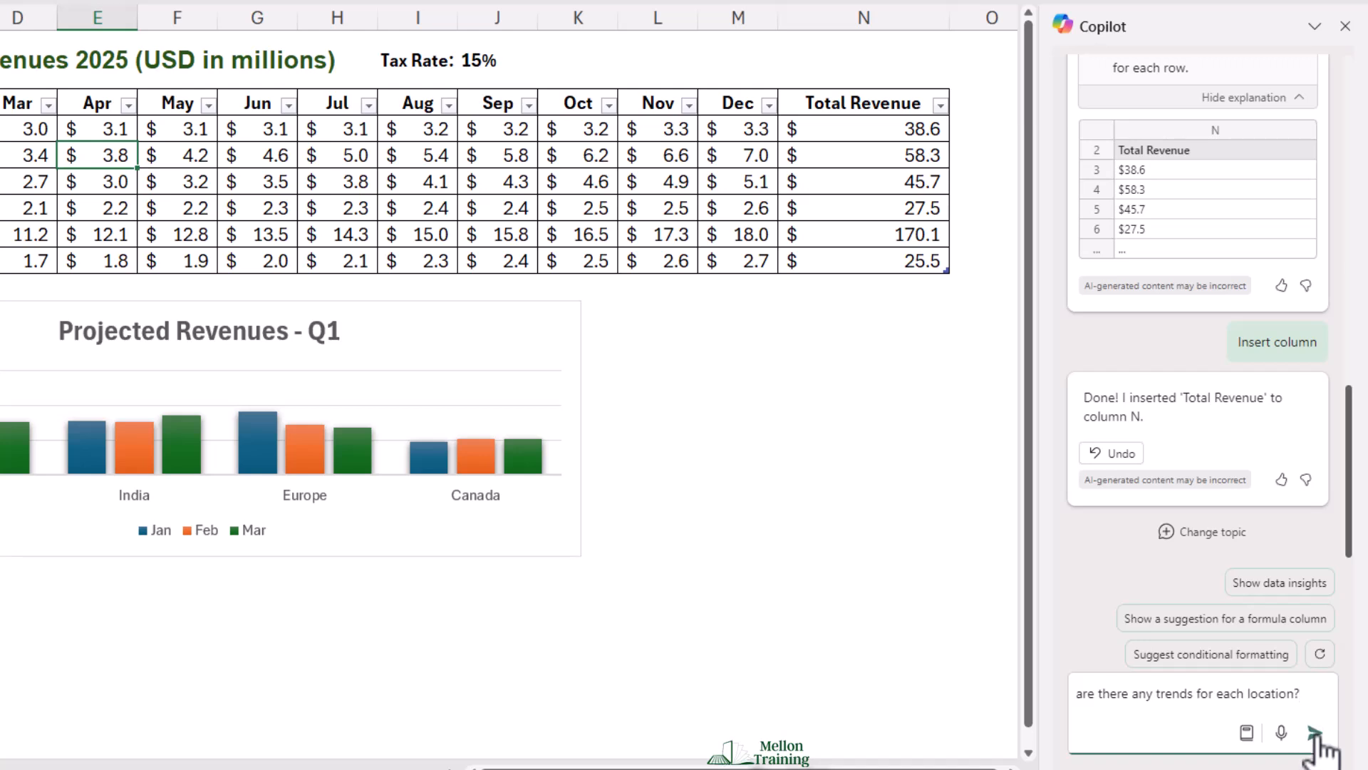
pyautogui.click(1314, 732)
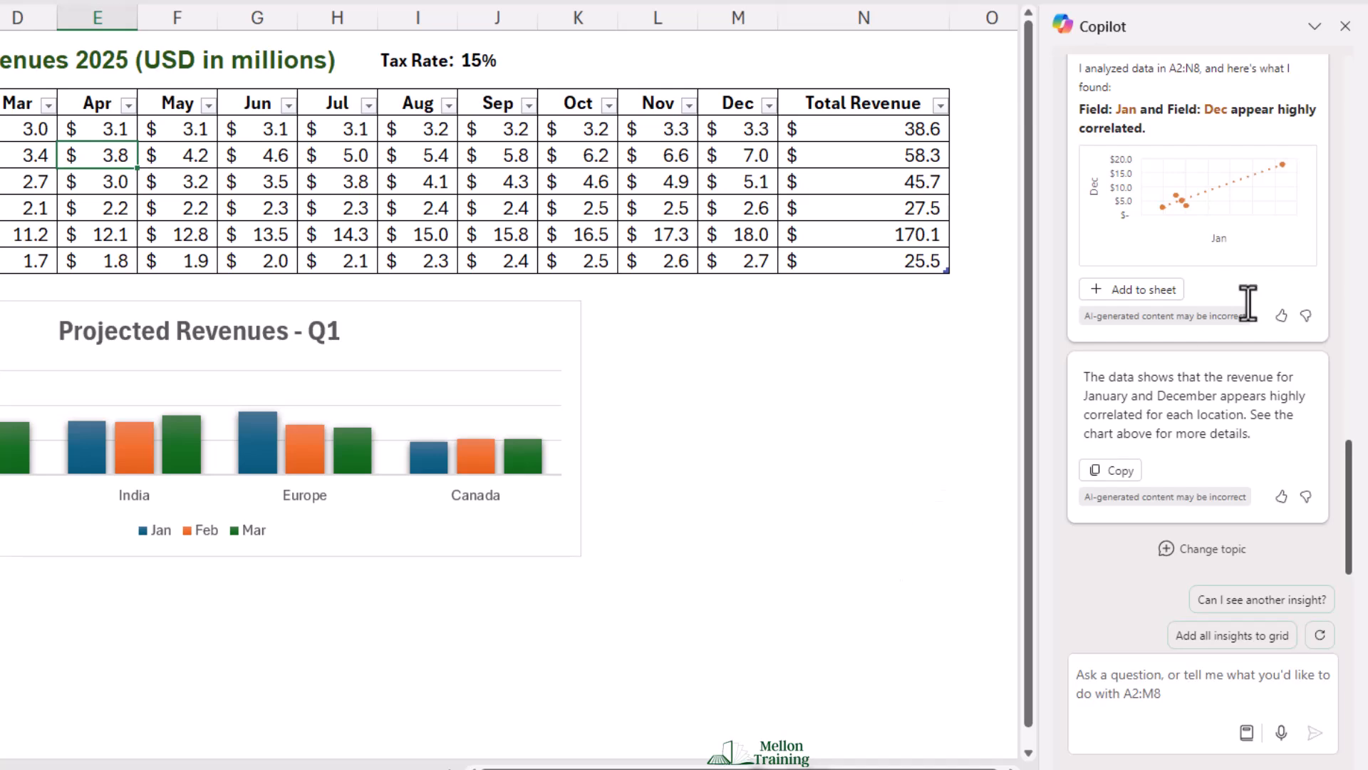
# Step: Review Copilot's trend analysis and ask it for another insight
pyautogui.scroll(3, 1271, 208)
pyautogui.scroll(4, 1292, 344)
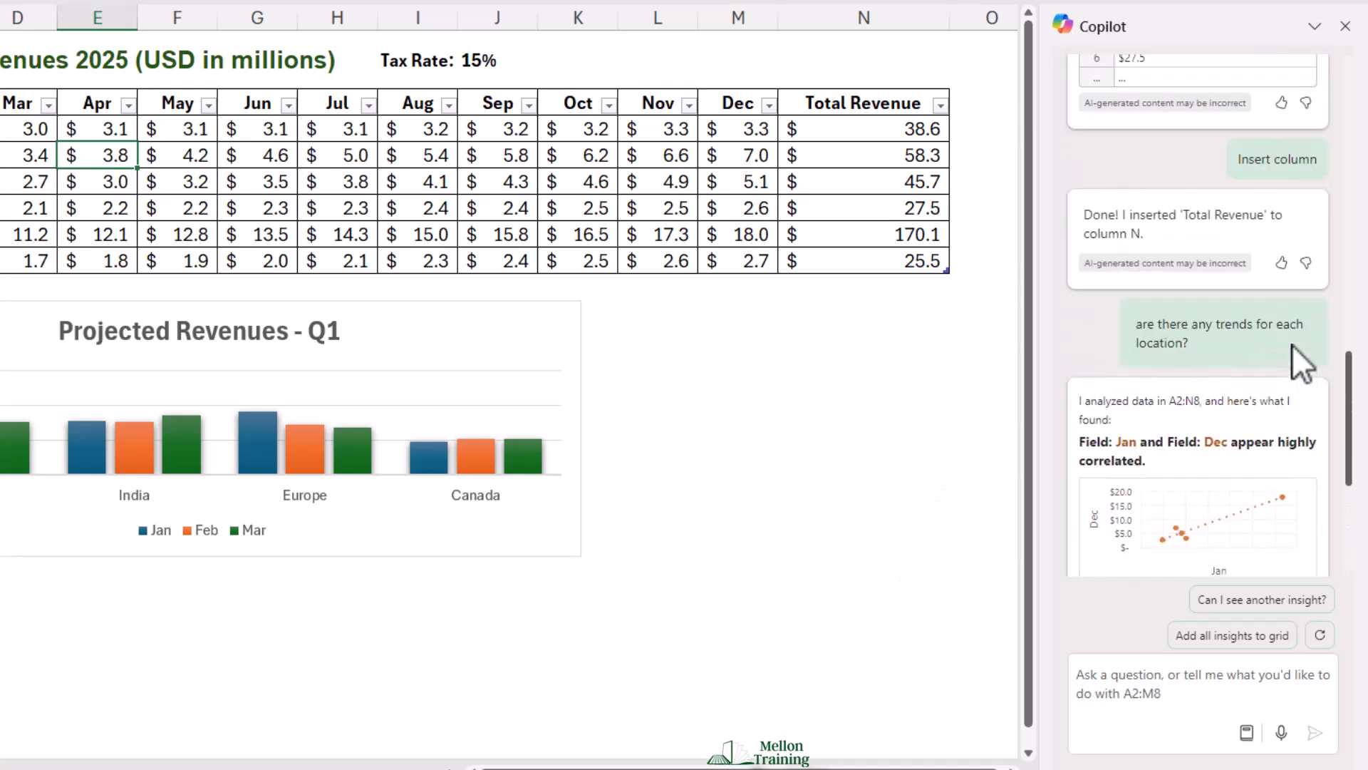
pyautogui.scroll(-5, 1293, 345)
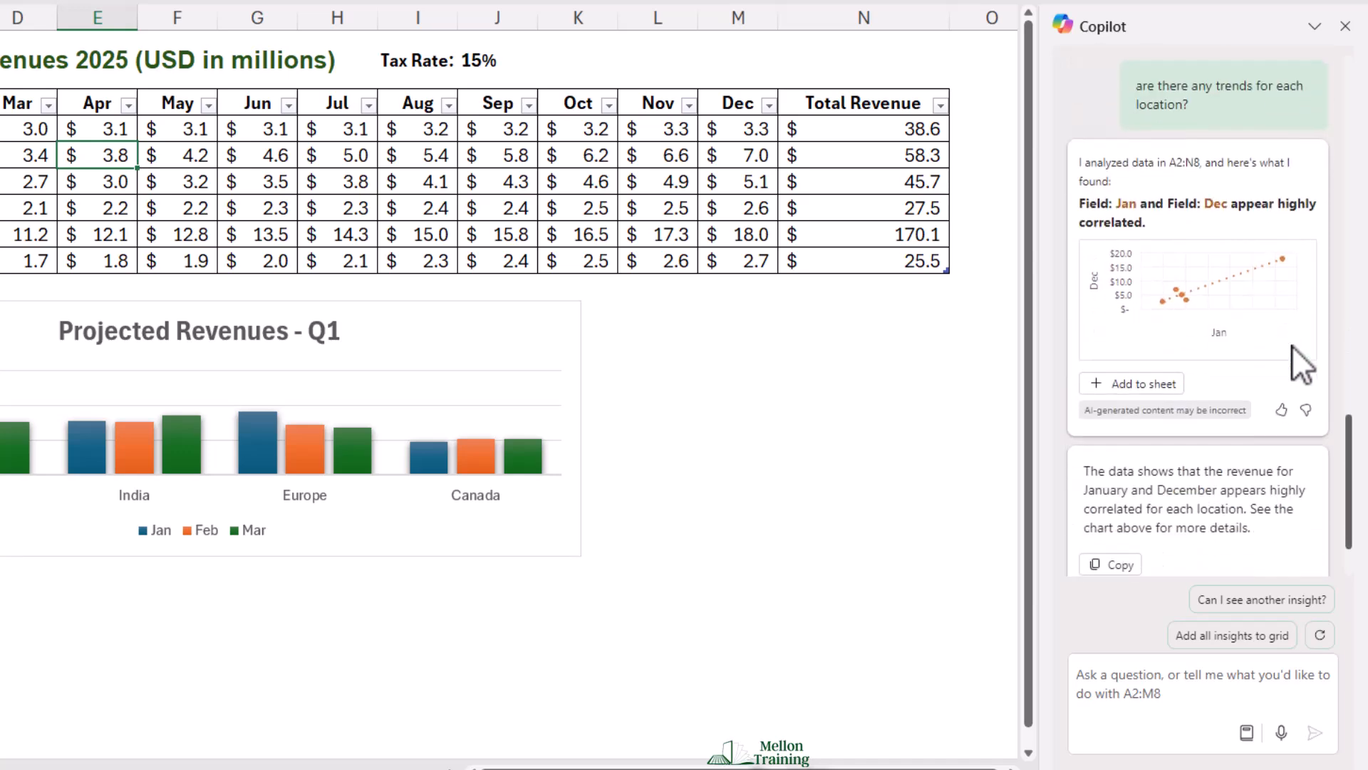
pyautogui.scroll(2, 1293, 345)
pyautogui.scroll(-2, 1179, 435)
pyautogui.scroll(2, 1179, 435)
pyautogui.scroll(2, 1178, 436)
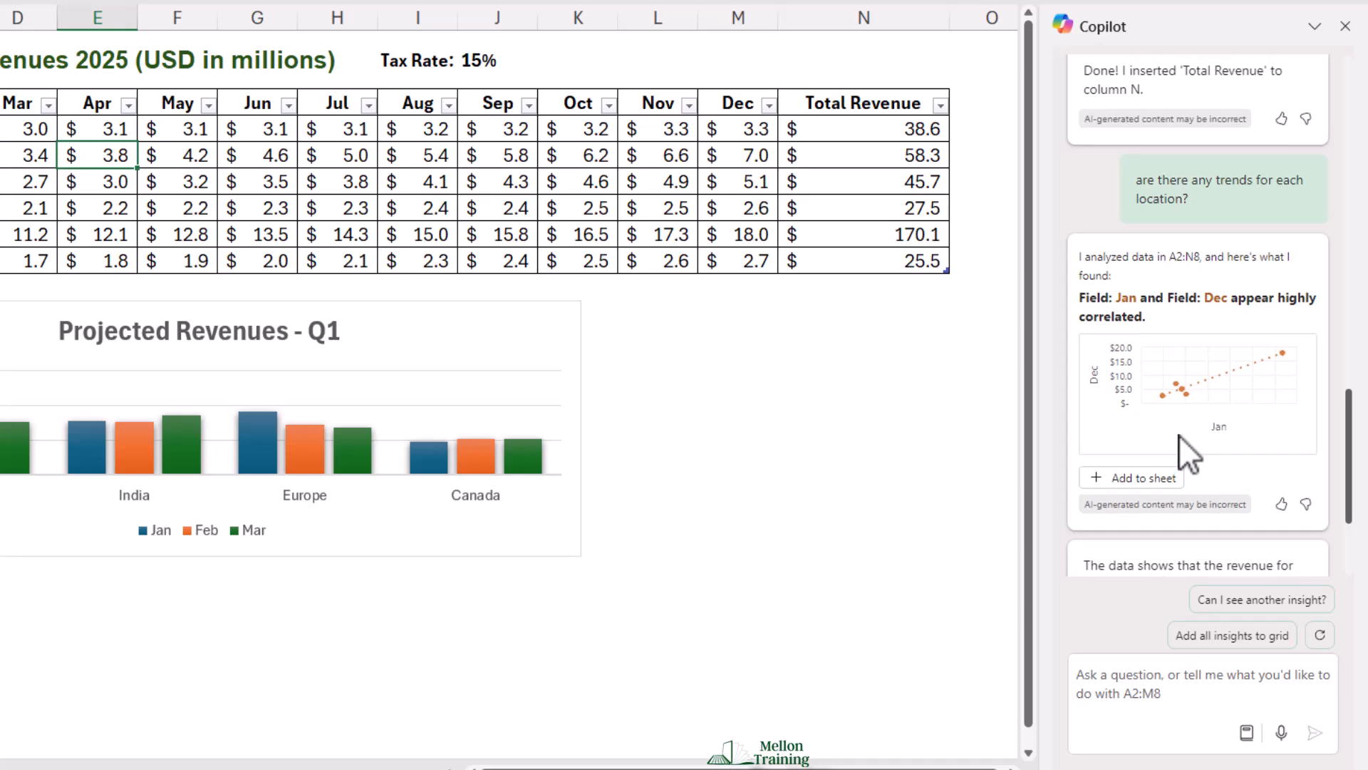
pyautogui.scroll(-4, 1177, 436)
pyautogui.click(1260, 600)
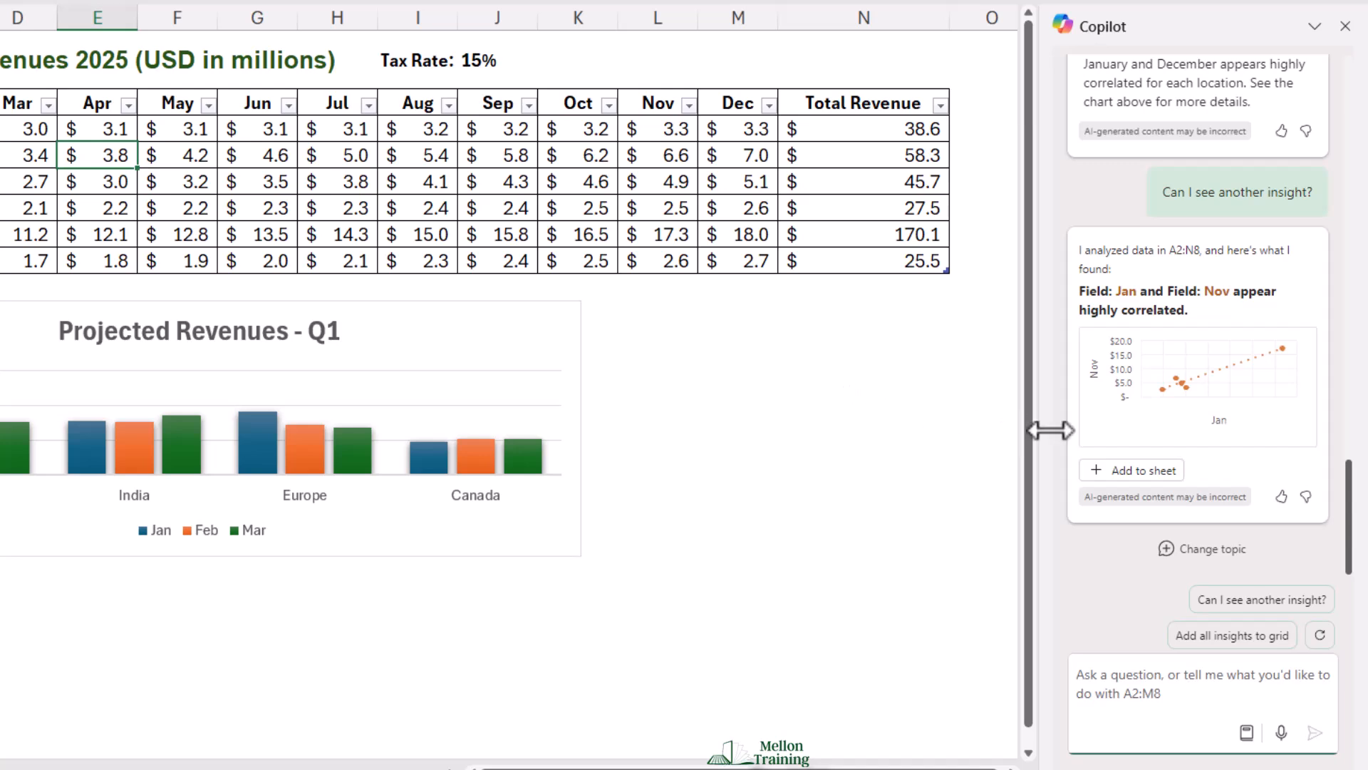
# Step: Add all of Copilot's insights to the grid as a new sheet
pyautogui.scroll(4, 1173, 430)
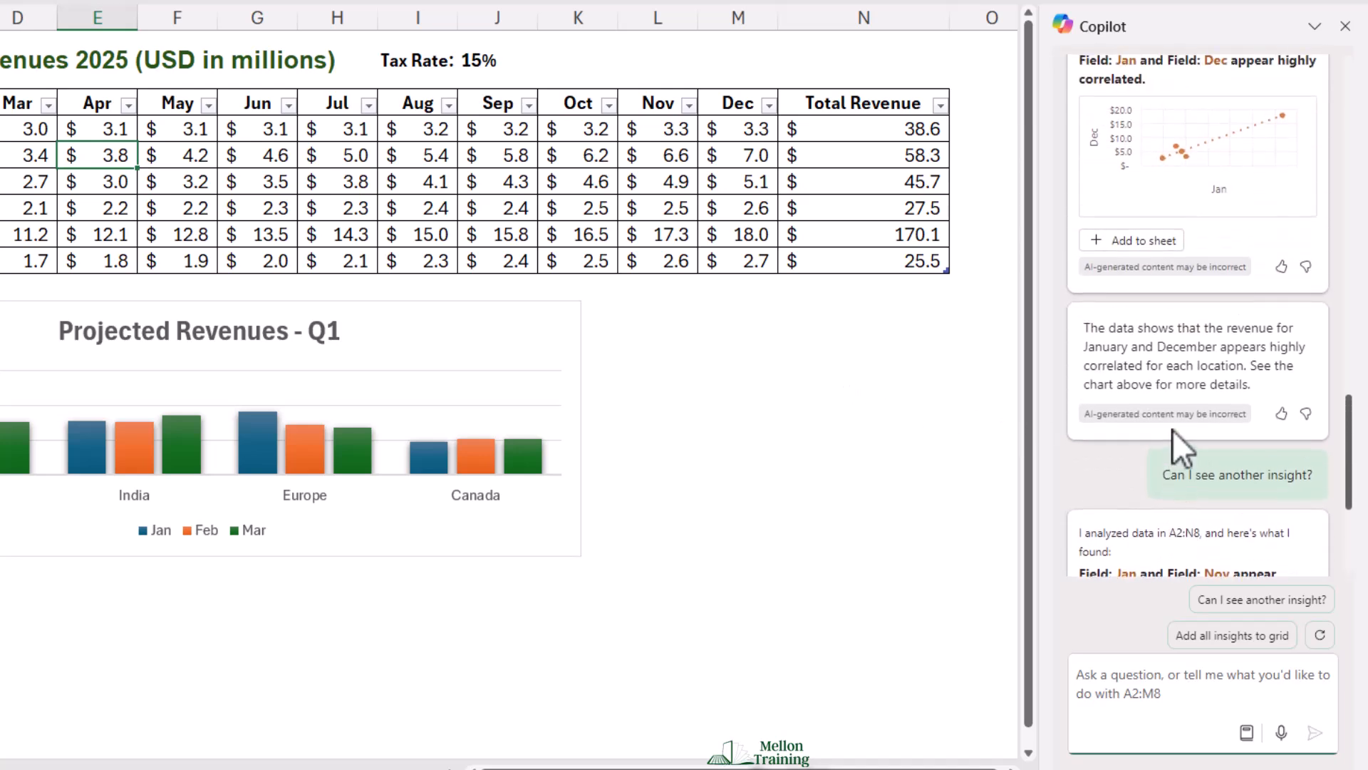
pyautogui.scroll(-4, 1173, 429)
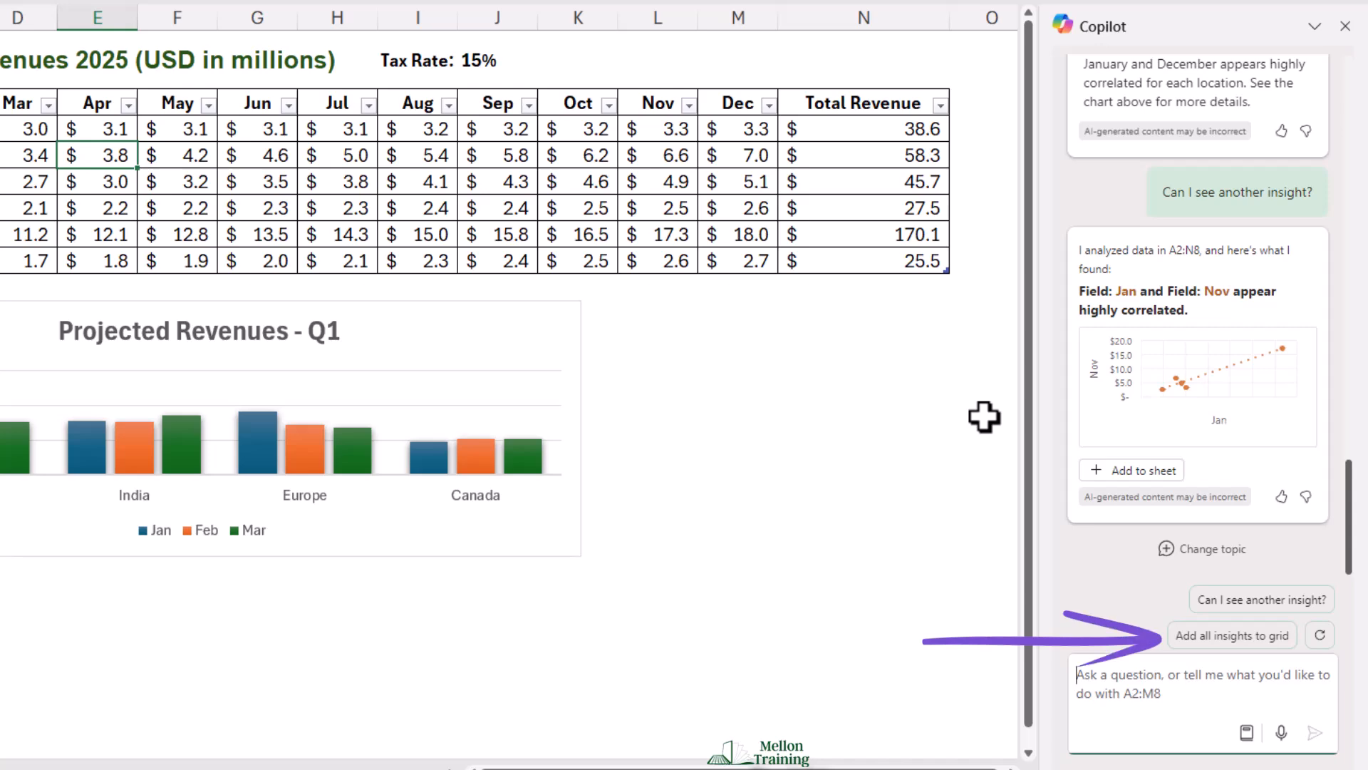
pyautogui.click(1215, 636)
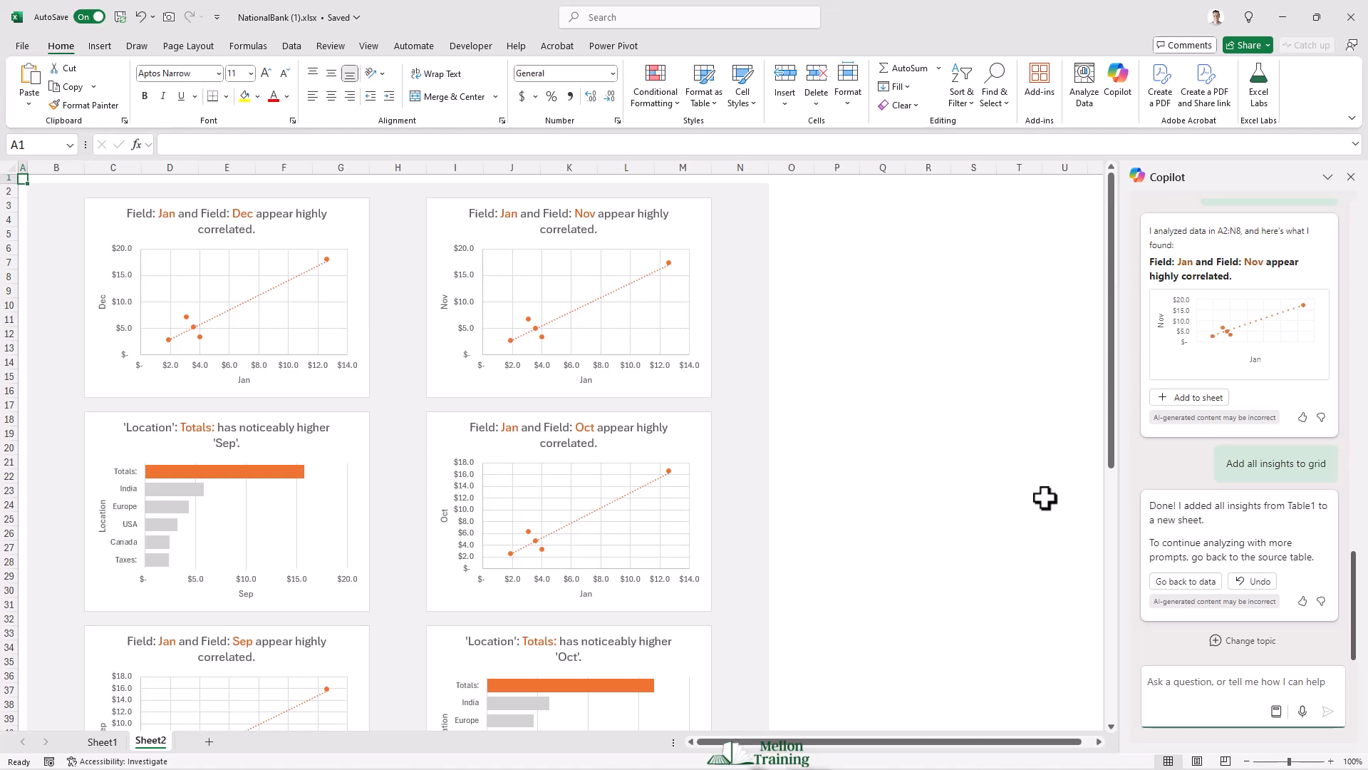
# Step: Rename the new insights sheet as Insights
pyautogui.scroll(-1, 825, 497)
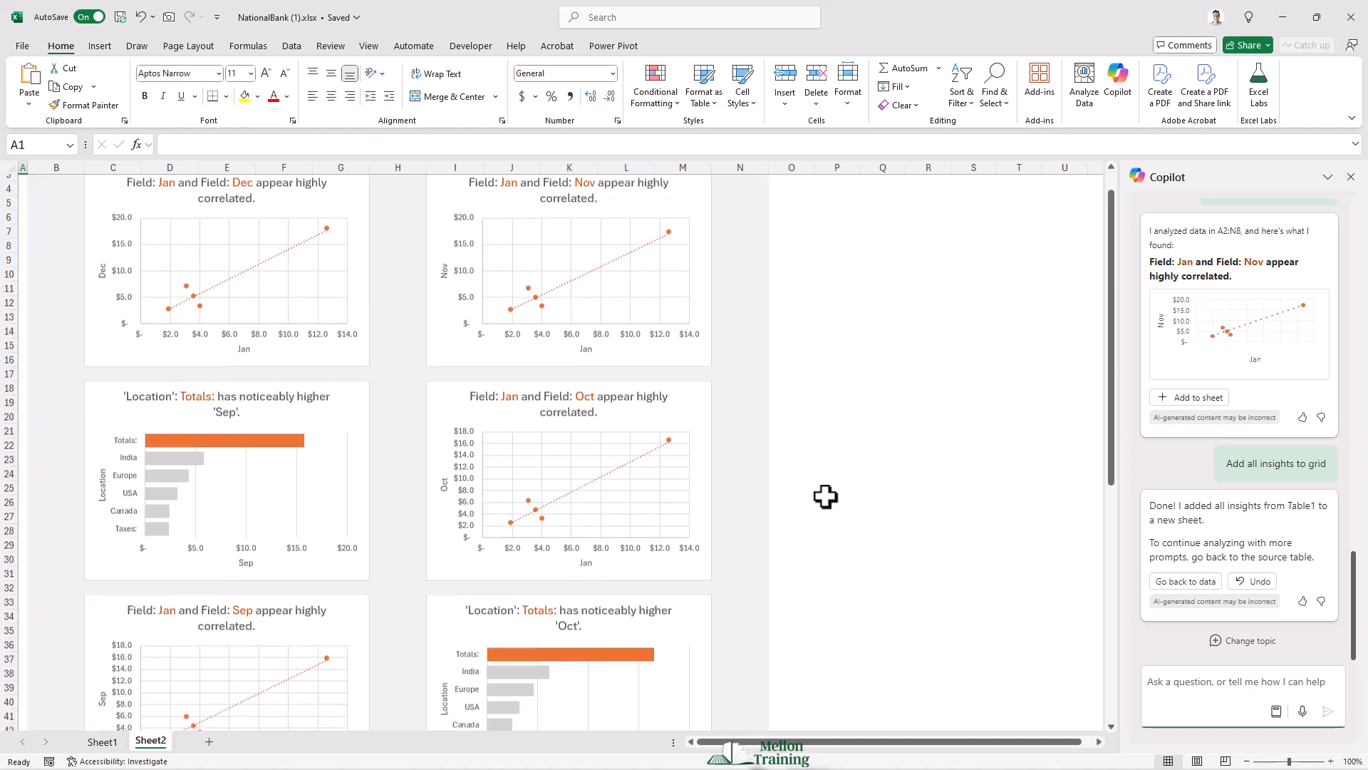
pyautogui.scroll(-5, 825, 497)
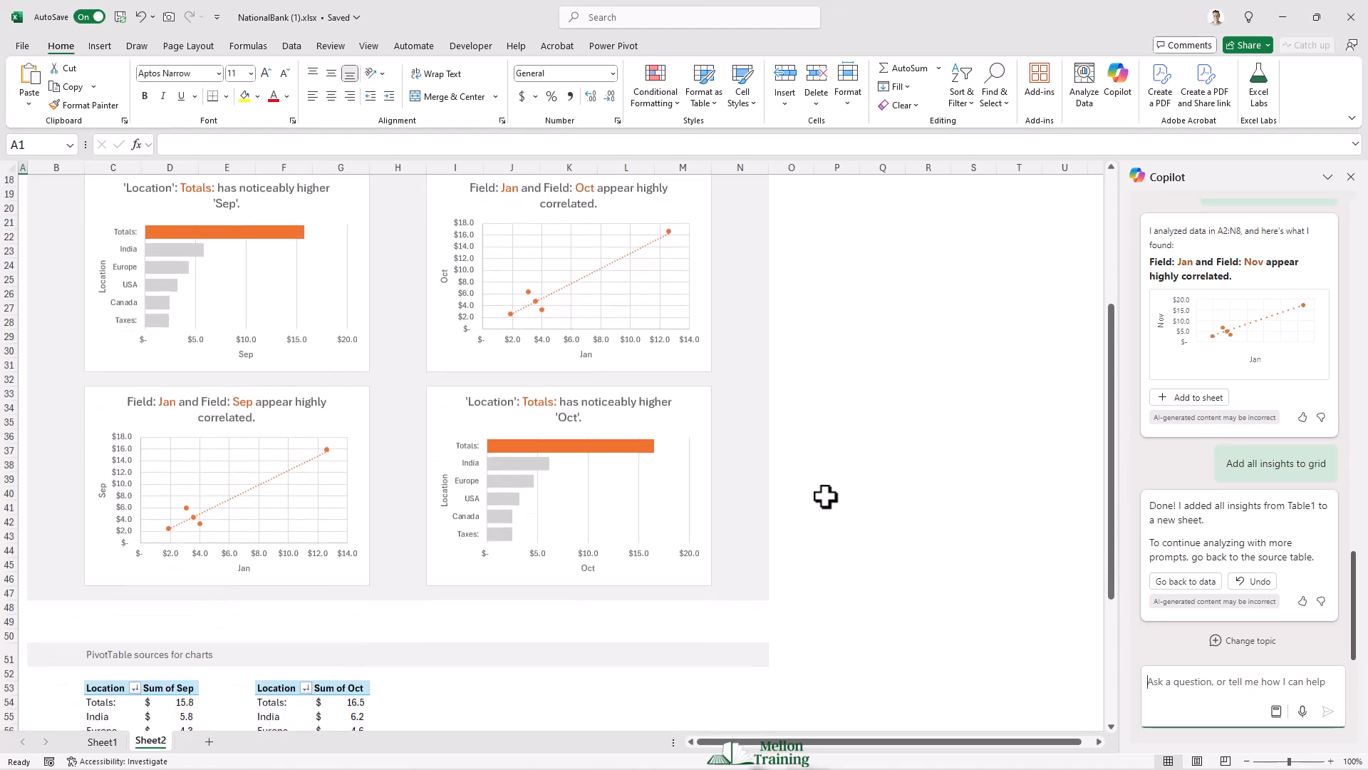
pyautogui.scroll(-5, 826, 497)
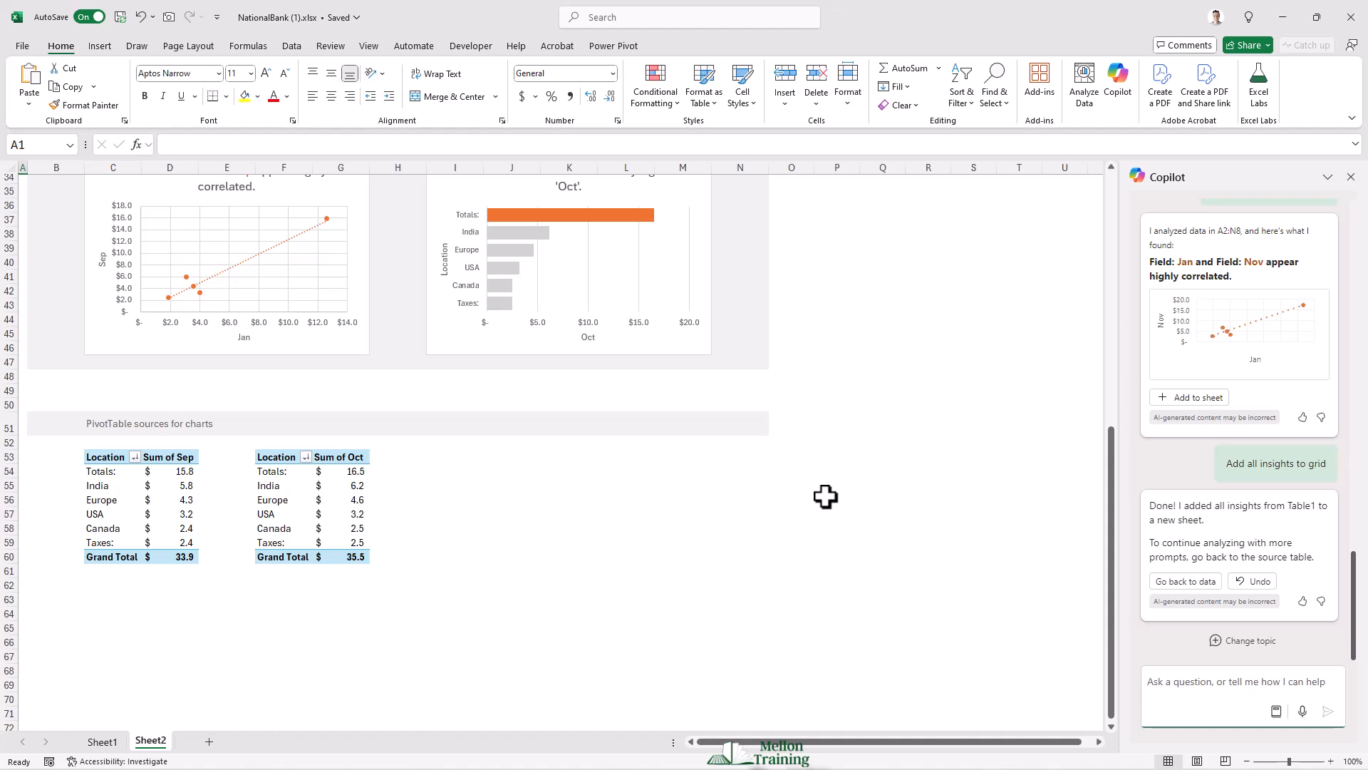
pyautogui.doubleClick(149, 740)
pyautogui.write('Insigh')
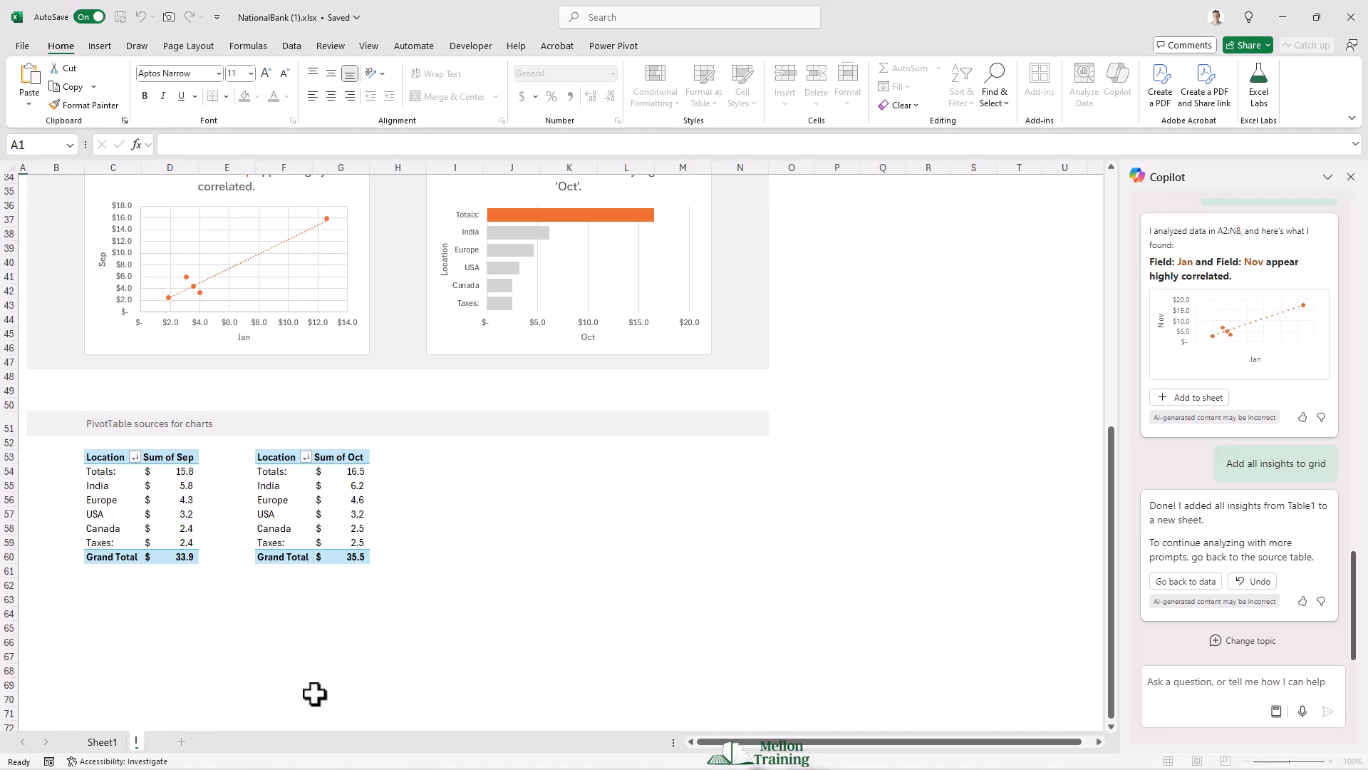
pyautogui.write('ts')
pyautogui.press('Return')
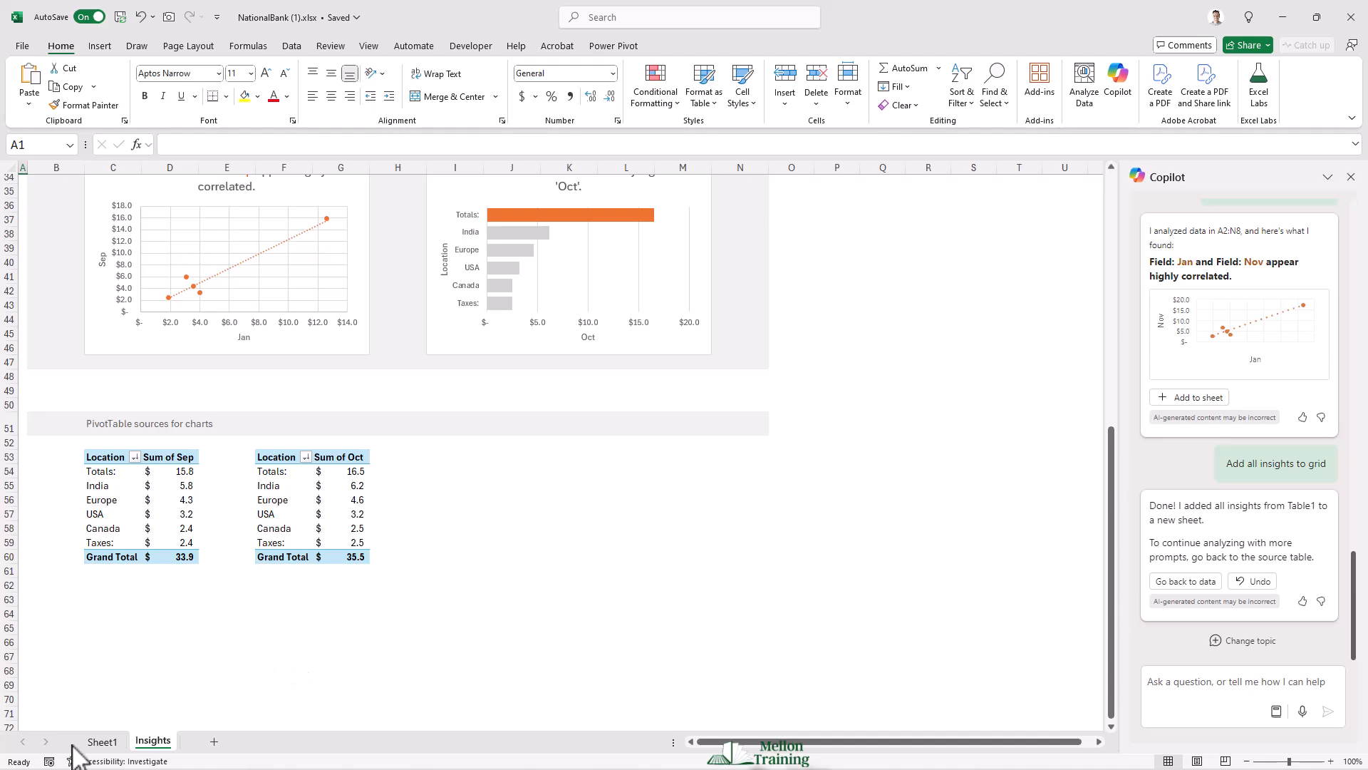
# Step: Rename Sheet1 as Revenues
pyautogui.click(102, 742)
pyautogui.write('Revenues')
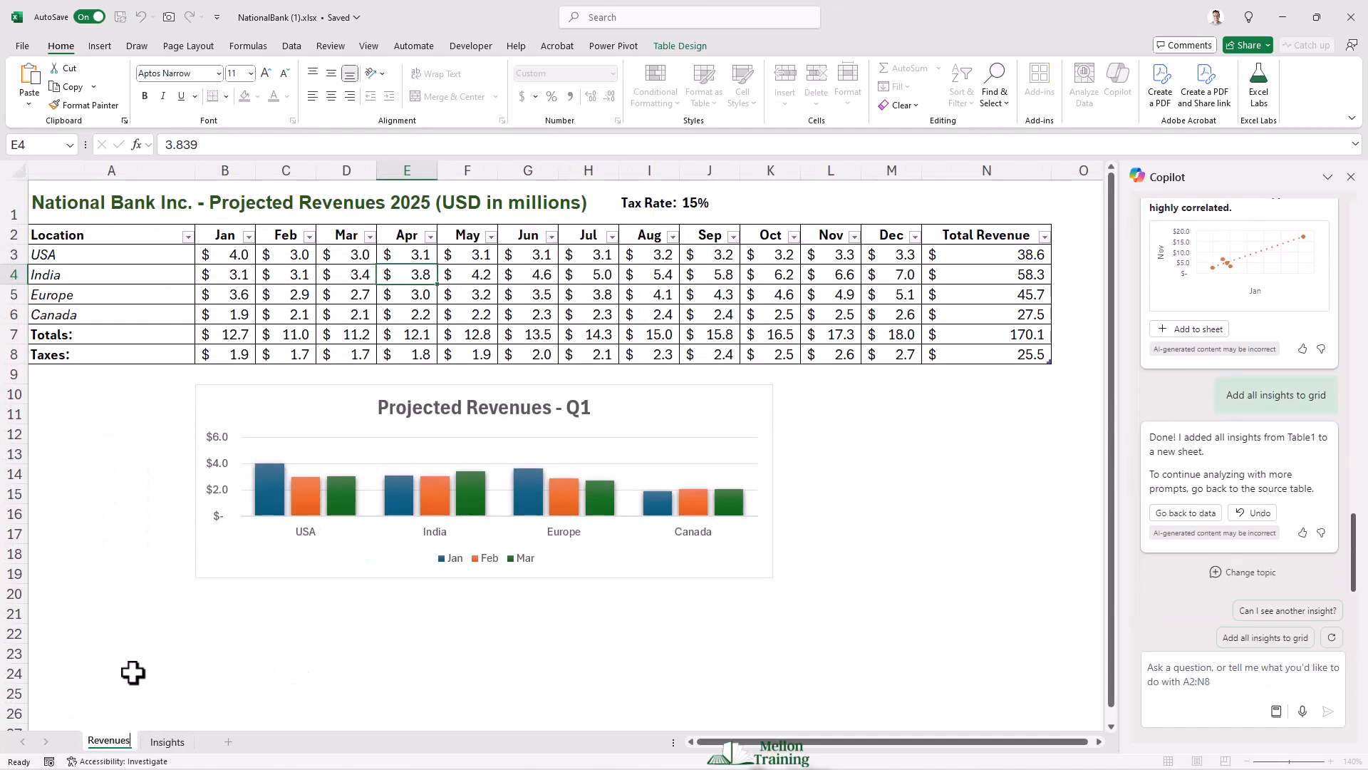
pyautogui.press('Return')
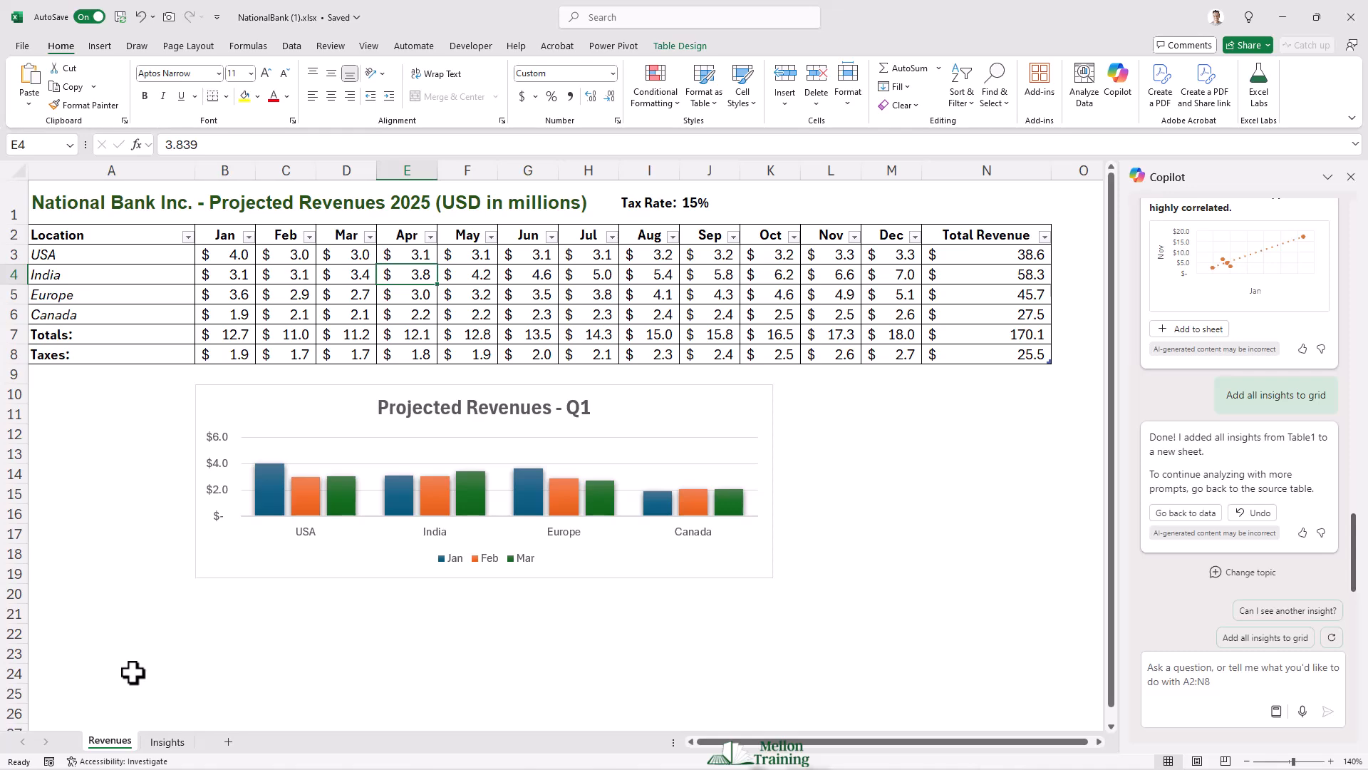
# Step: Switch between the Insights and Revenues sheets to review the insight charts and the table
pyautogui.click(163, 742)
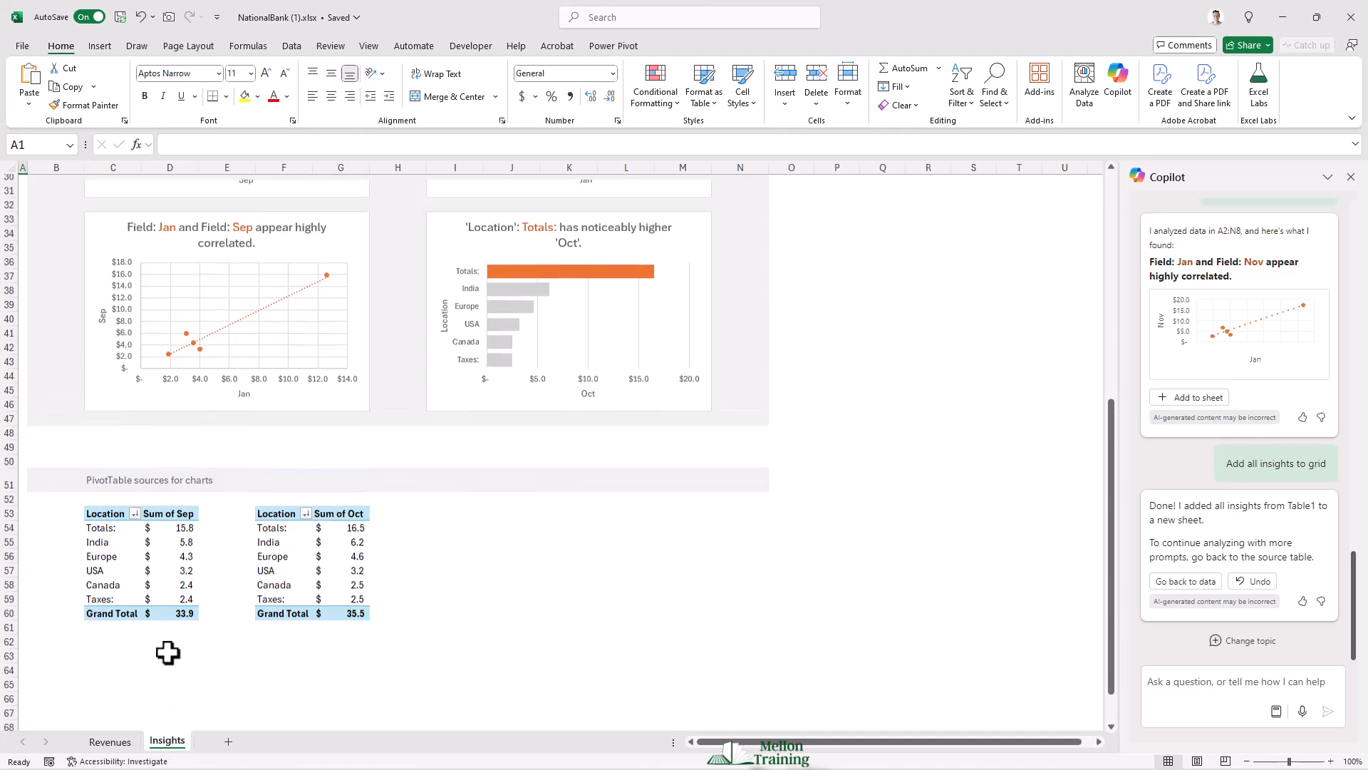
pyautogui.scroll(9, 574, 666)
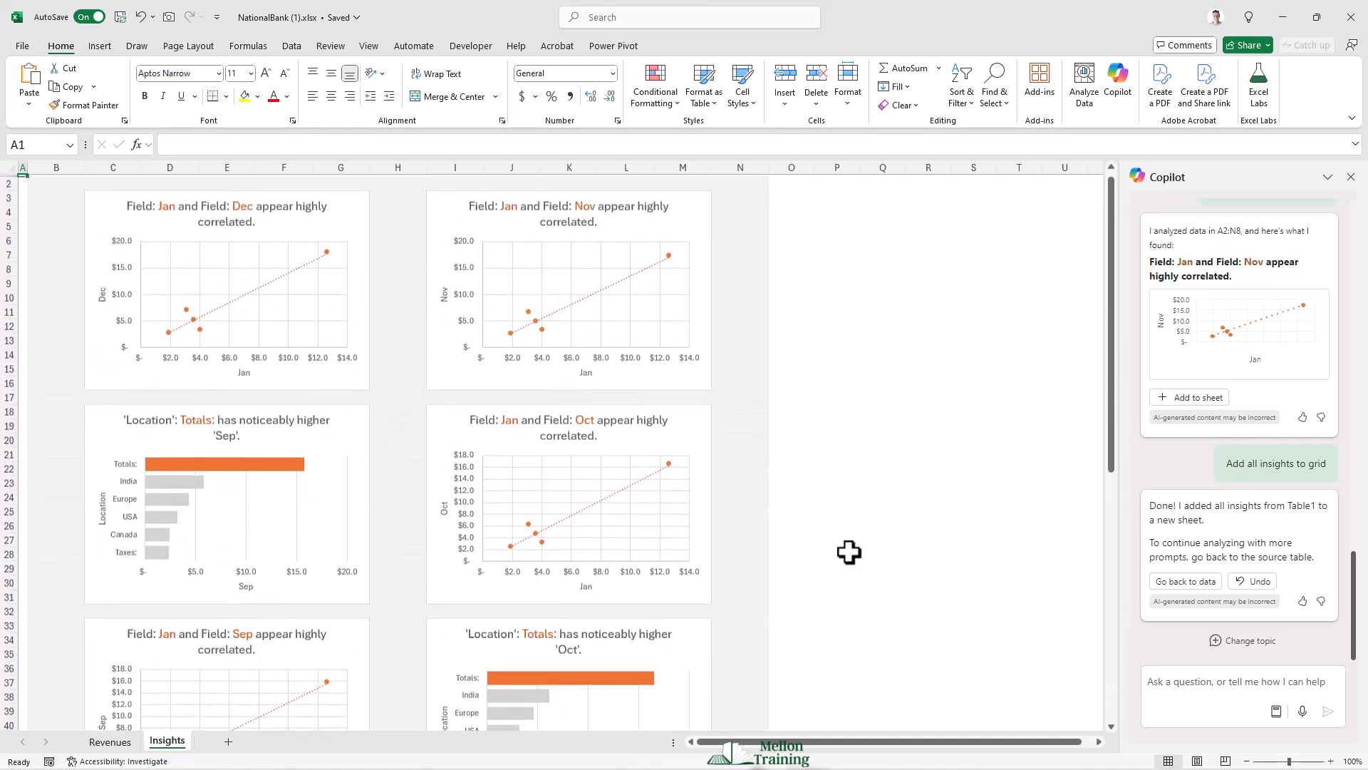
pyautogui.scroll(1, 849, 552)
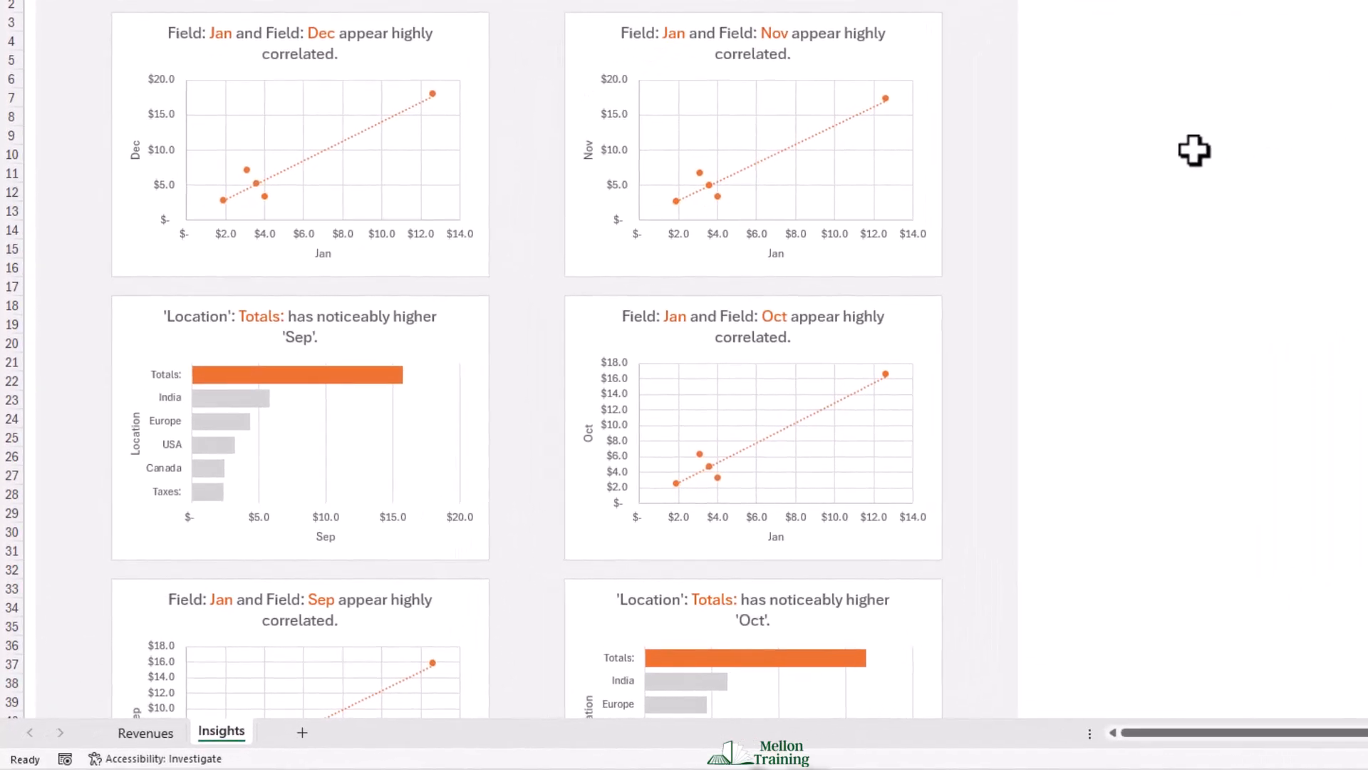
pyautogui.click(146, 732)
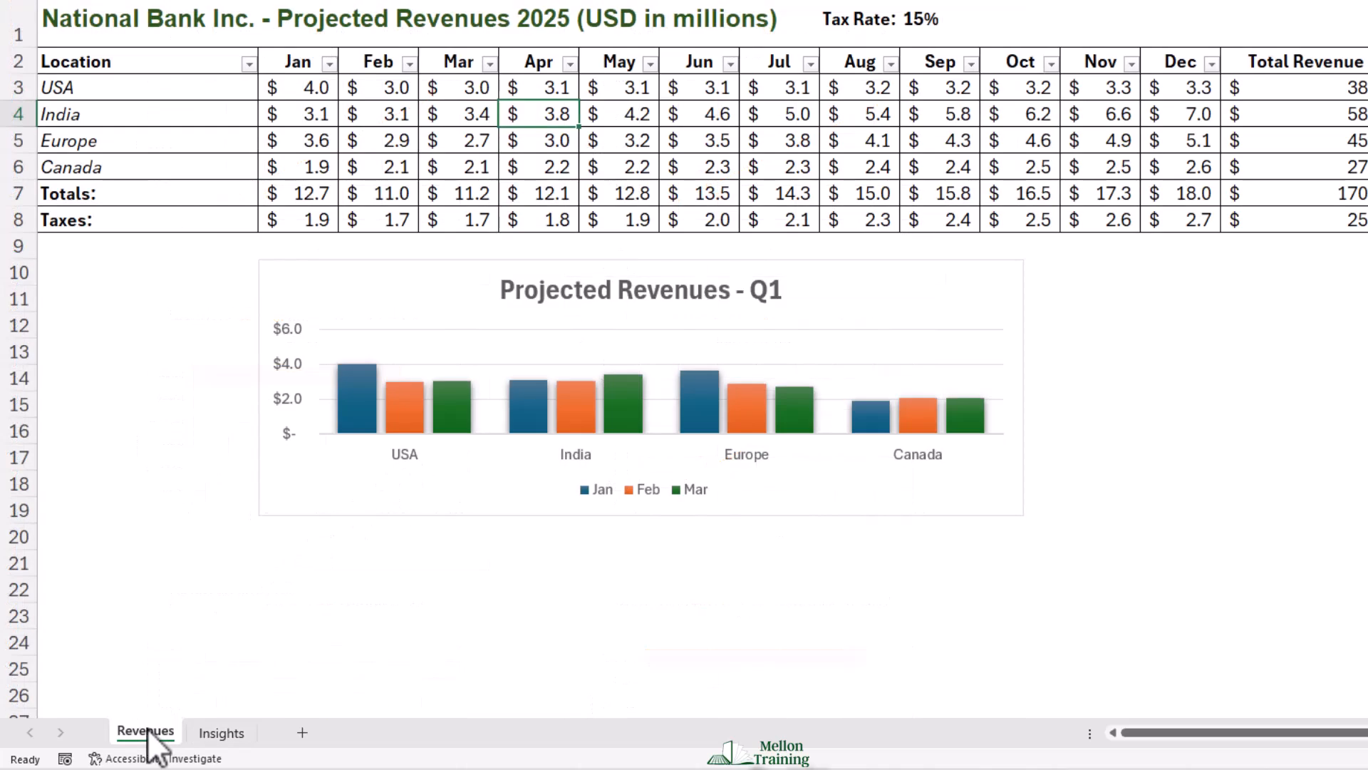
pyautogui.click(239, 732)
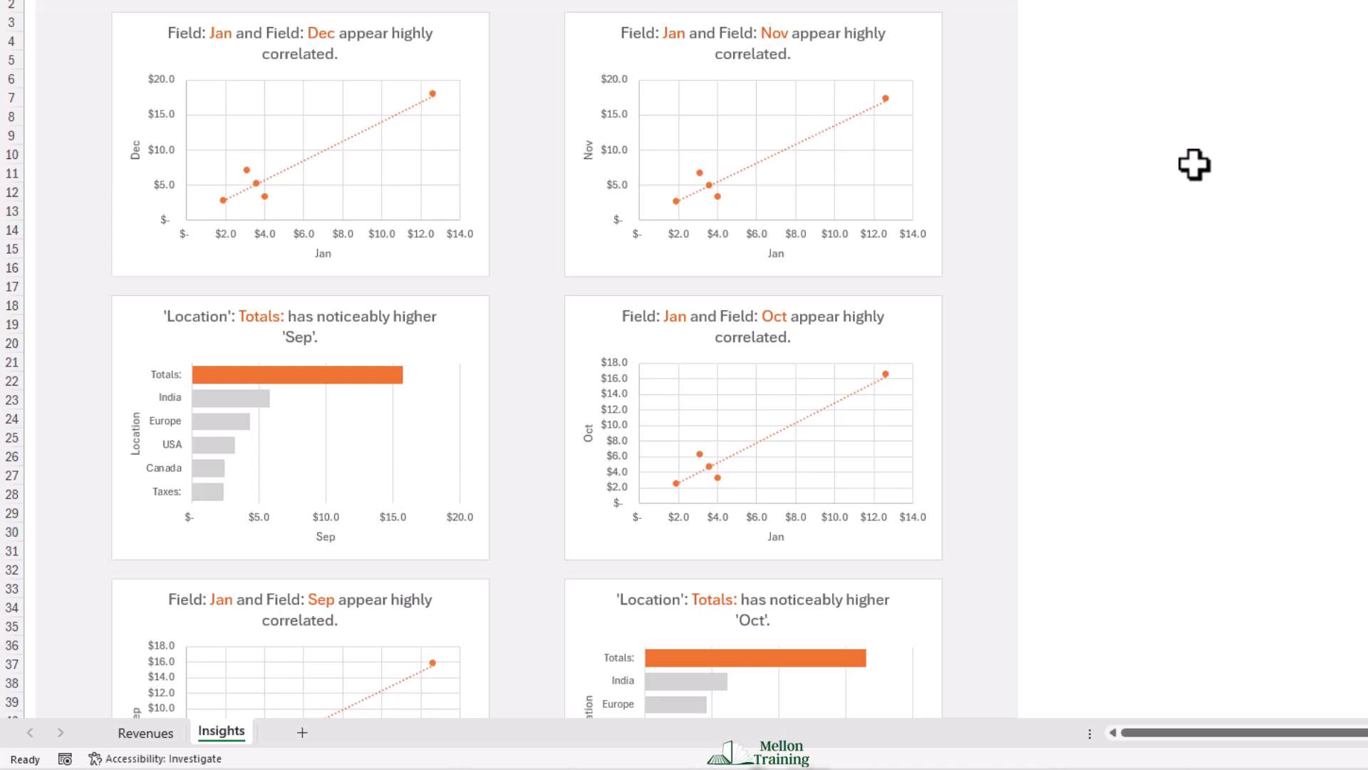